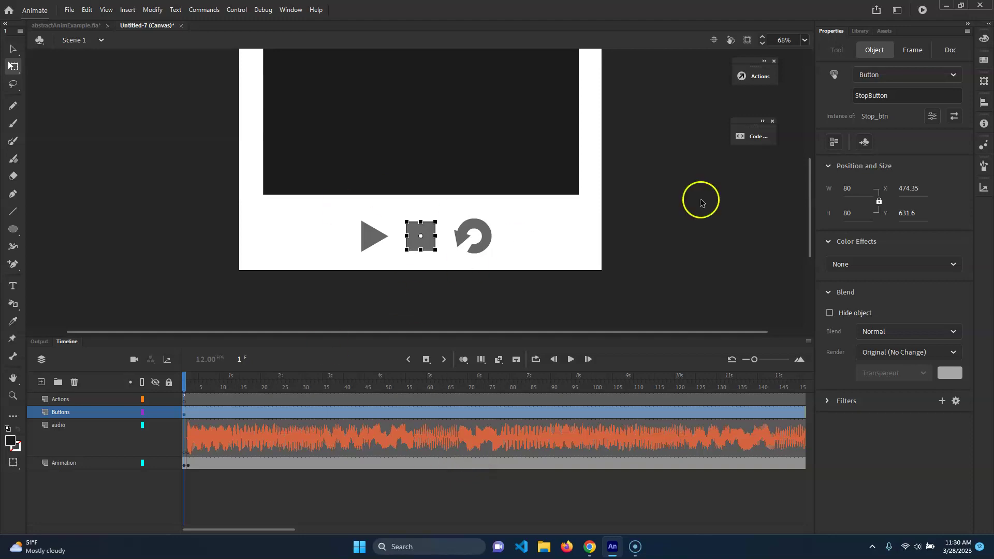
# Reposition the floating Code Snippets panel lower on the canvas, clear of the collapsed Actions panel, and leave its snippet list open.
pyautogui.click(757, 76)
pyautogui.click(758, 139)
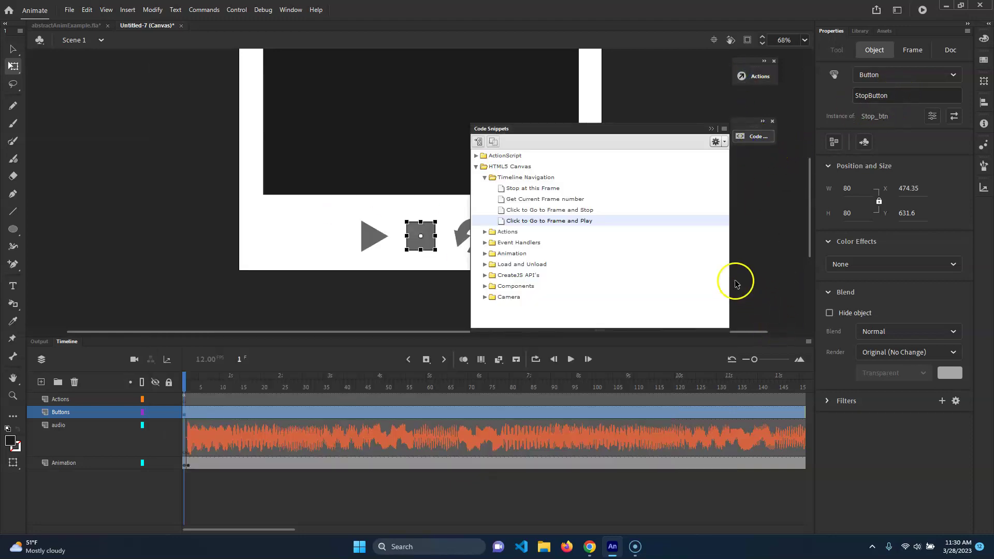
pyautogui.click(750, 78)
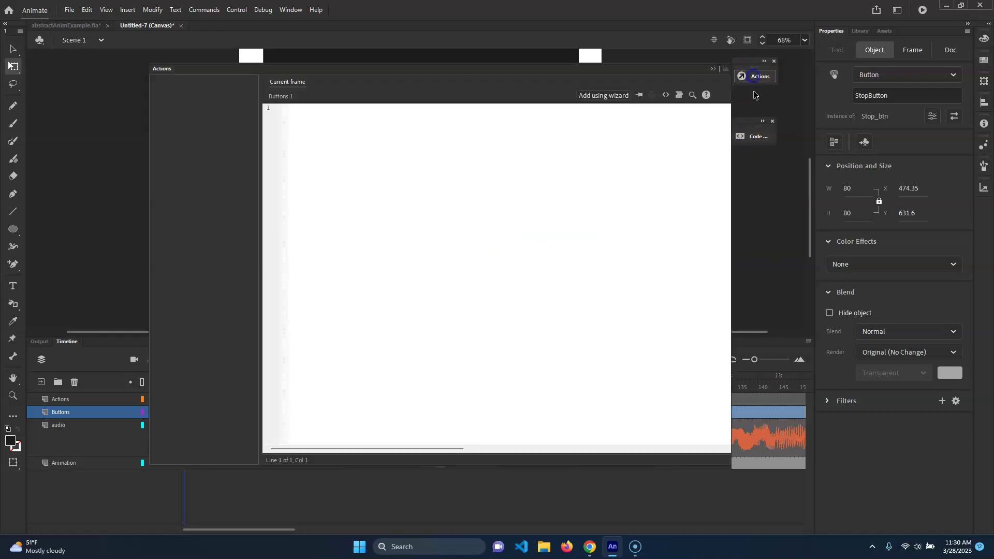
pyautogui.click(754, 141)
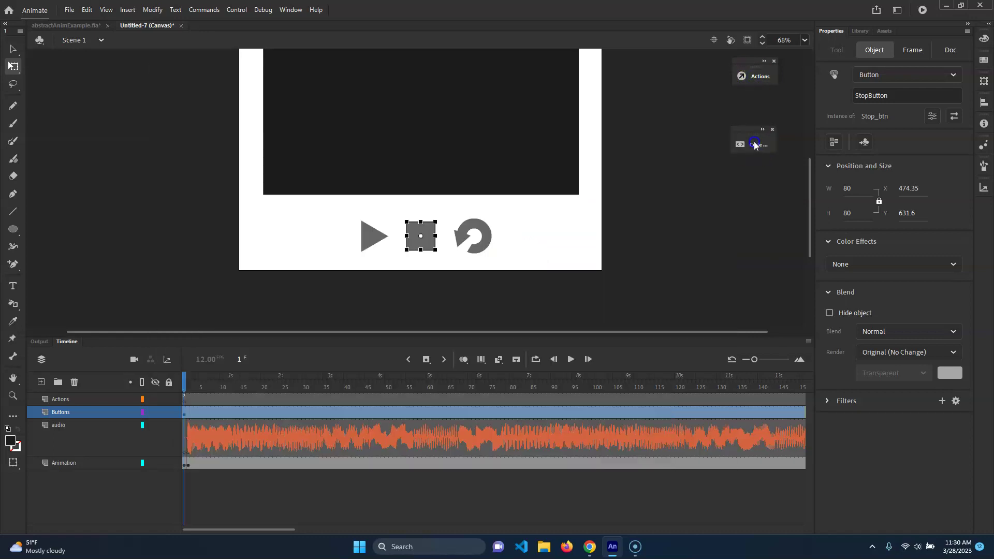
pyautogui.click(756, 145)
pyautogui.moveTo(670, 138); pyautogui.dragTo(715, 226)
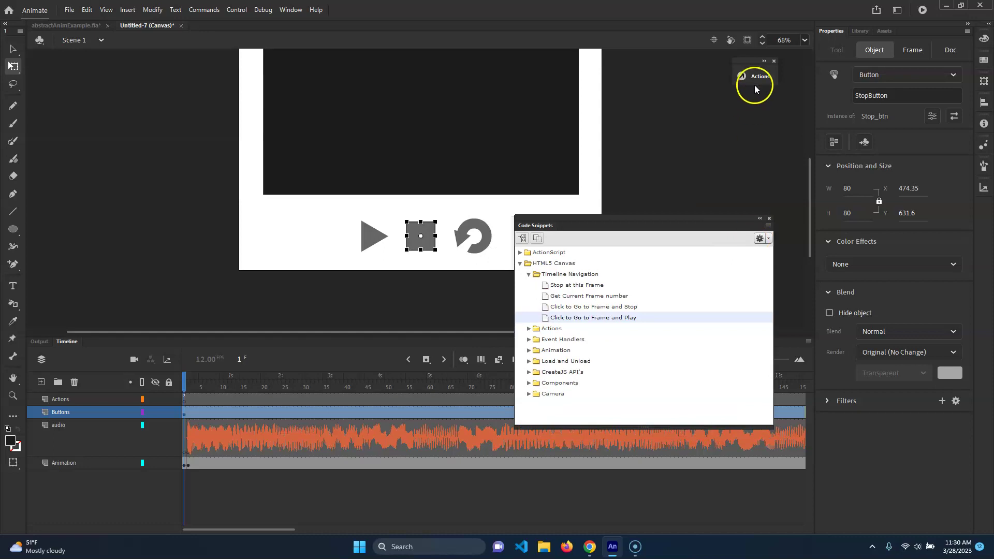
pyautogui.click(755, 79)
pyautogui.click(755, 207)
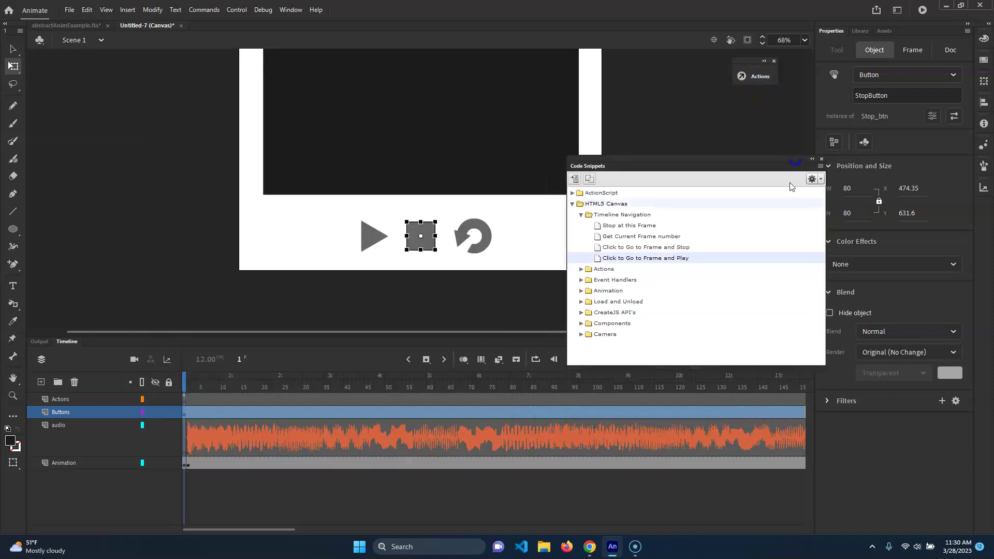
pyautogui.click(757, 79)
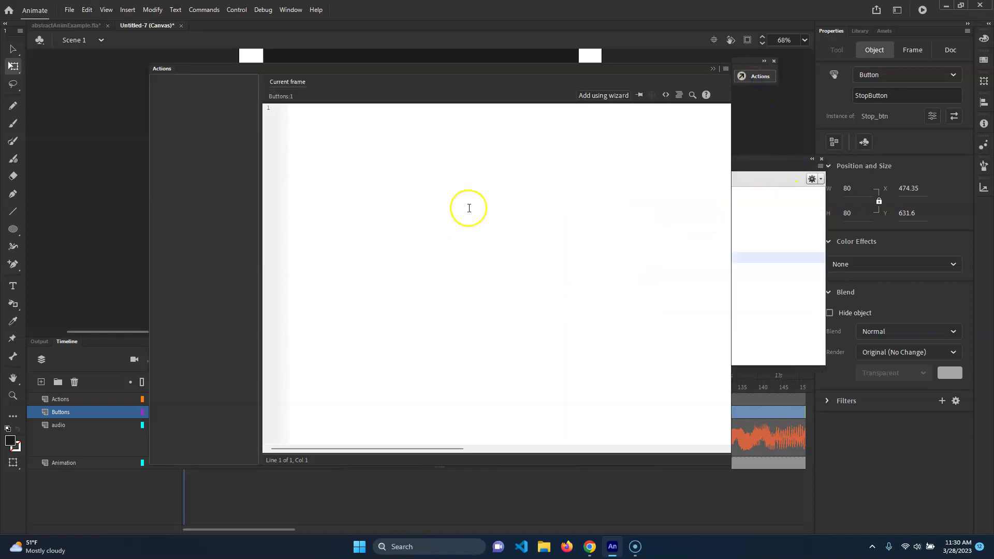
pyautogui.click(759, 165)
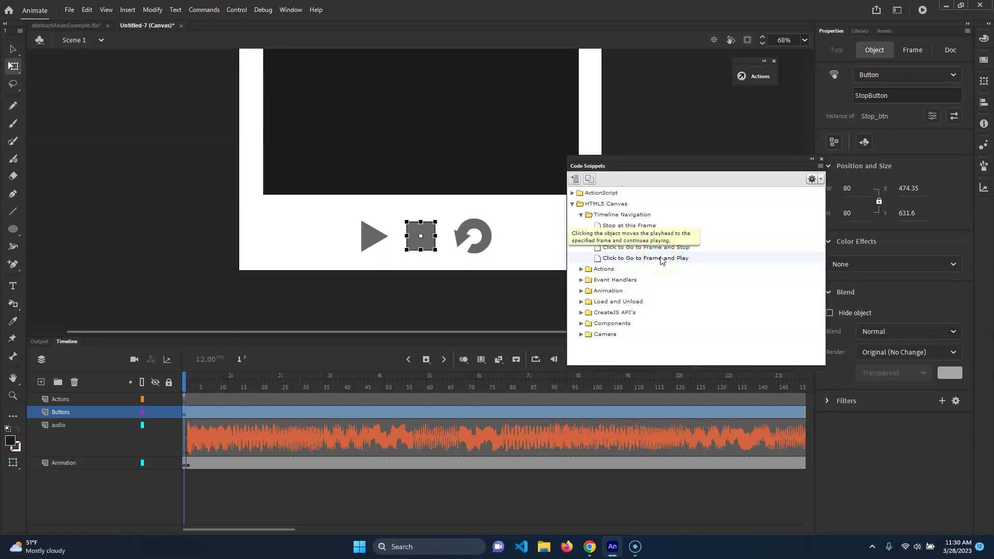
# Apply the HTML5 Canvas Timeline Navigation snippet "Click to Go to Frame and Stop" to the selected StopButton instance.
pyautogui.click(630, 226)
pyautogui.moveTo(631, 228)
pyautogui.mouseDown()
pyautogui.moveTo(176, 415)
pyautogui.moveTo(444, 417)
pyautogui.moveTo(189, 401)
pyautogui.moveTo(588, 414)
pyautogui.moveTo(319, 413)
pyautogui.moveTo(625, 403)
pyautogui.moveTo(254, 407)
pyautogui.moveTo(188, 416)
pyautogui.moveTo(187, 400)
pyautogui.moveTo(187, 413)
pyautogui.mouseUp()
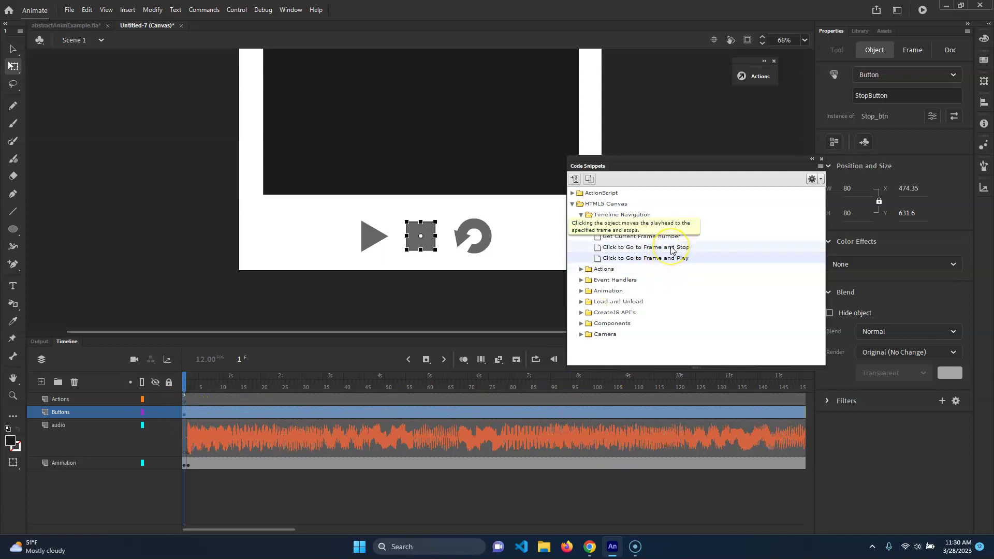
pyautogui.click(611, 249)
pyautogui.doubleClick(611, 249)
# Delete the "Click to Go to Frame and Stop" instruction comment and surplus blank lines above the StopButton listener code.
pyautogui.click(300, 258)
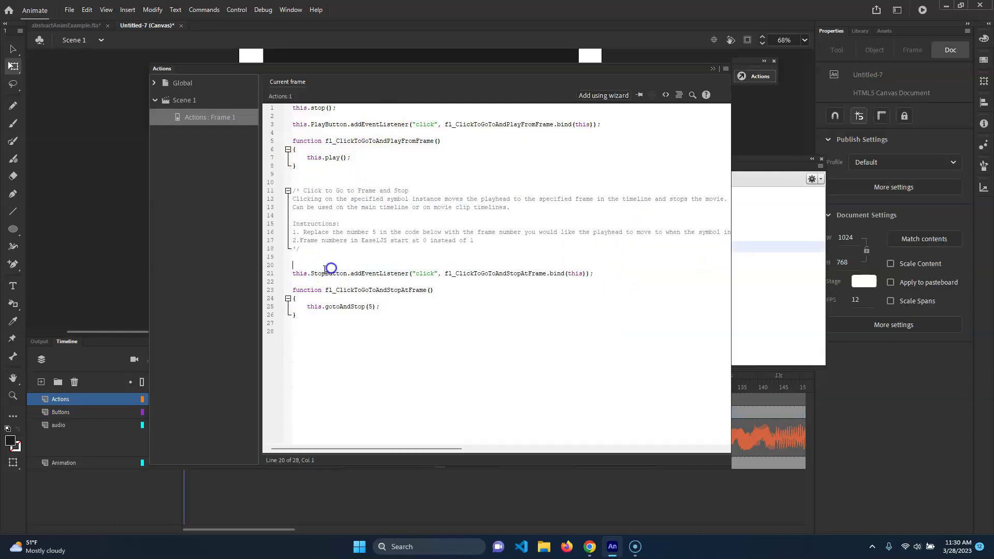
pyautogui.moveTo(300, 258); pyautogui.dragTo(293, 184)
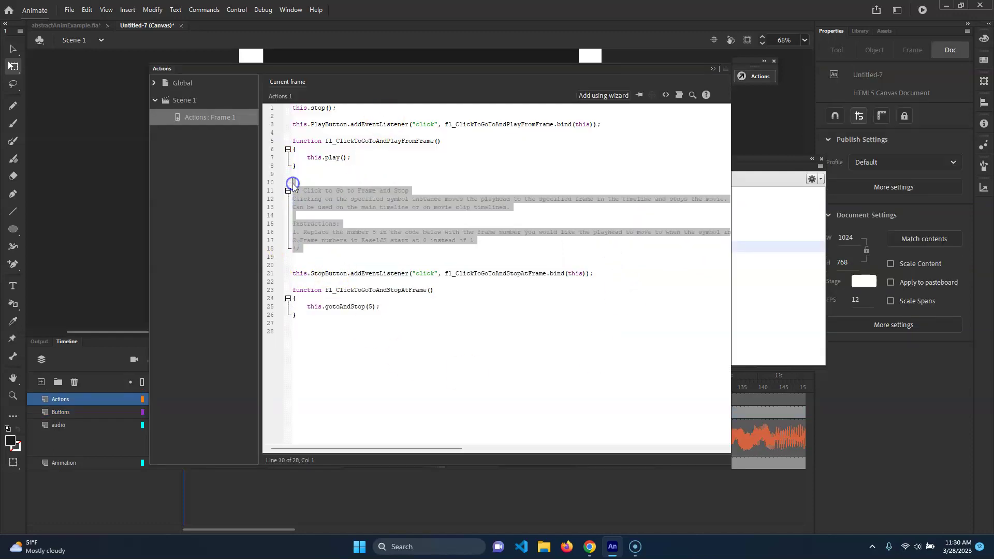
pyautogui.press('Delete')
pyautogui.press('Delete')
pyautogui.press('Delete')
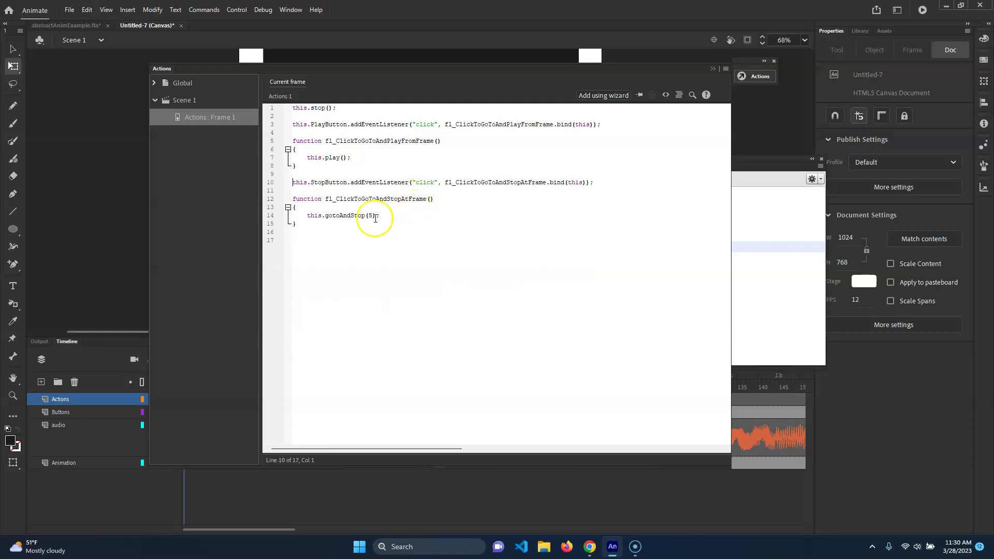
# Insert the "Get Current Frame number" snippet from Timeline Navigation into the frame 1 script.
pyautogui.click(506, 125)
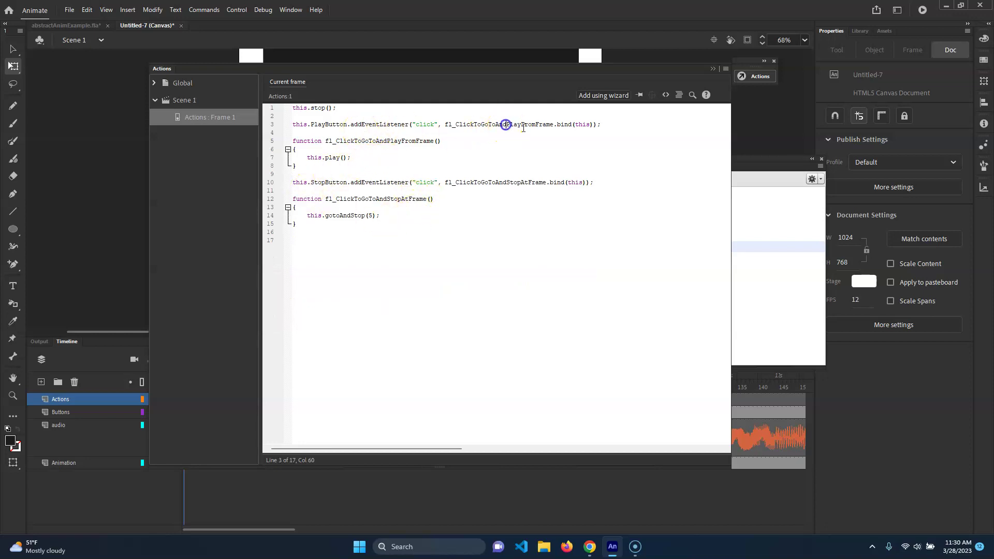
pyautogui.click(516, 184)
pyautogui.click(769, 165)
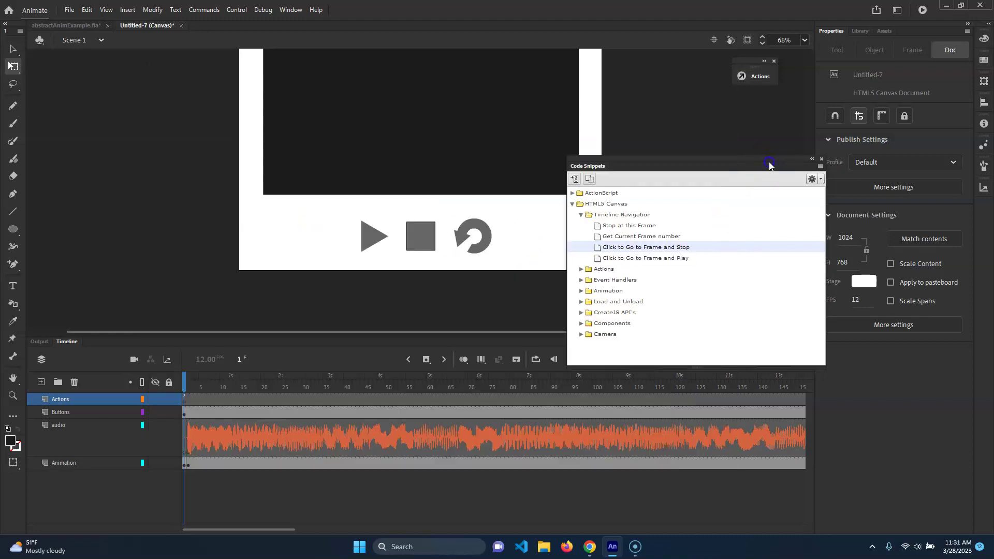
pyautogui.doubleClick(673, 237)
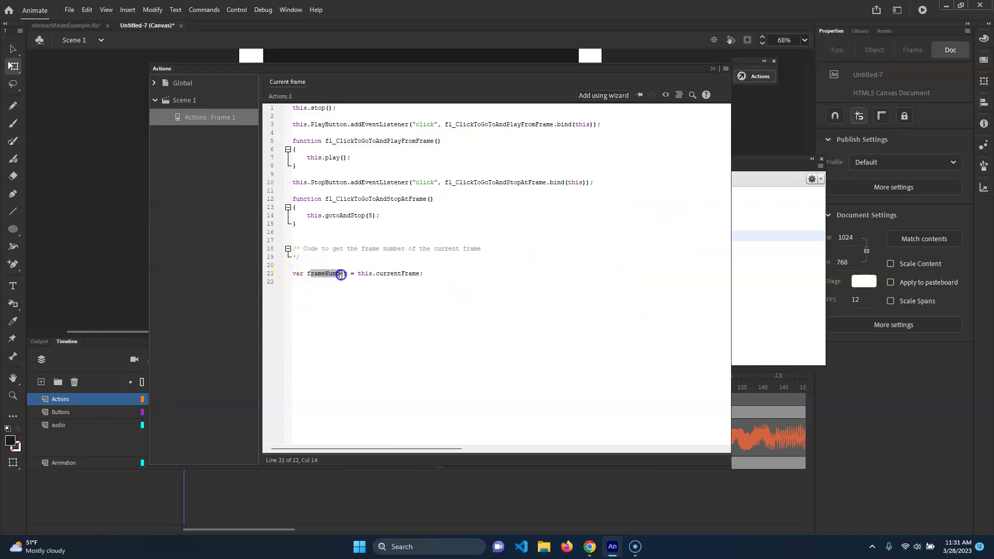
# Move the line "var frameNumber = this.currentFrame;" into the fl_ClickToGoToAndStopAtFrame function, above the gotoAndStop call.
pyautogui.click(322, 284)
pyautogui.moveTo(308, 273); pyautogui.dragTo(402, 275)
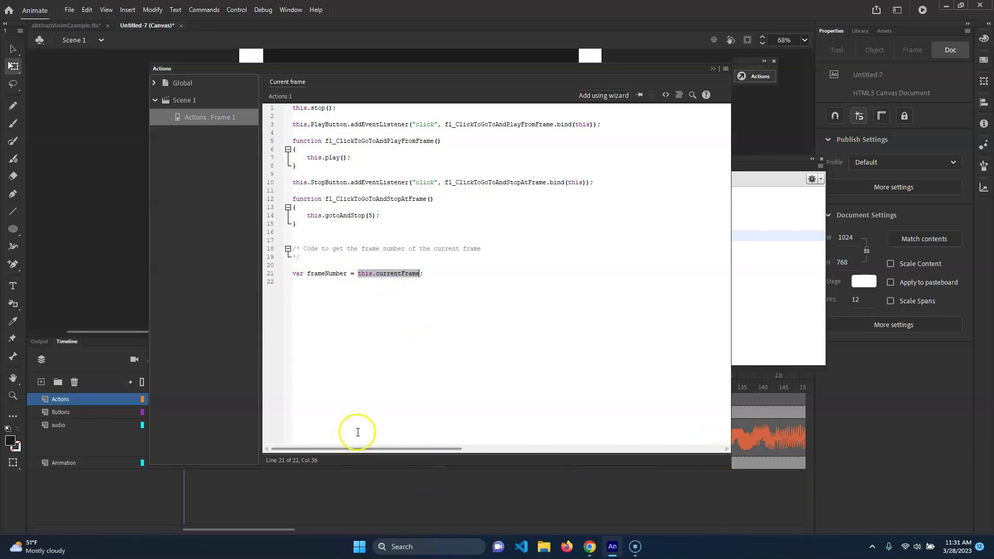
pyautogui.click(425, 256)
pyautogui.moveTo(418, 273); pyautogui.dragTo(320, 276)
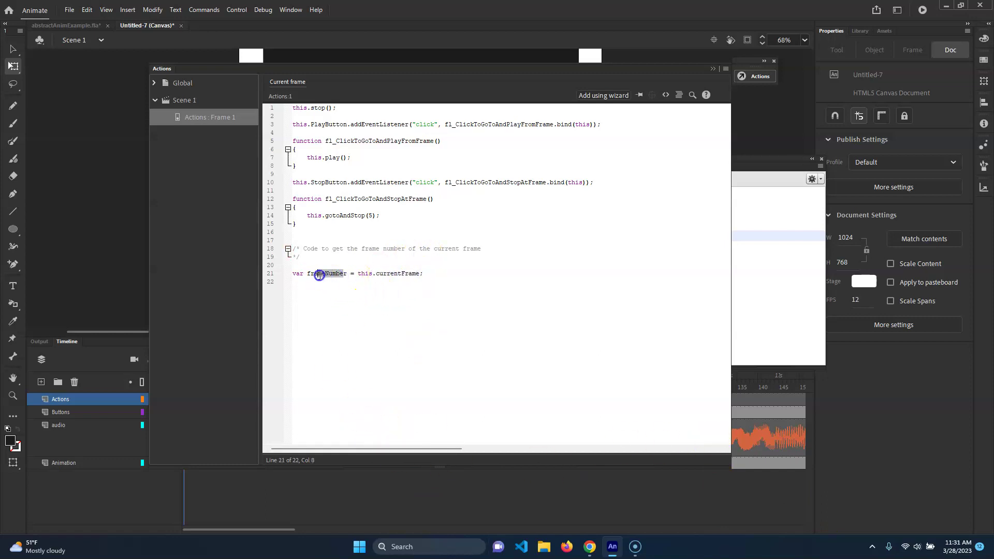
pyautogui.moveTo(449, 269); pyautogui.dragTo(304, 275)
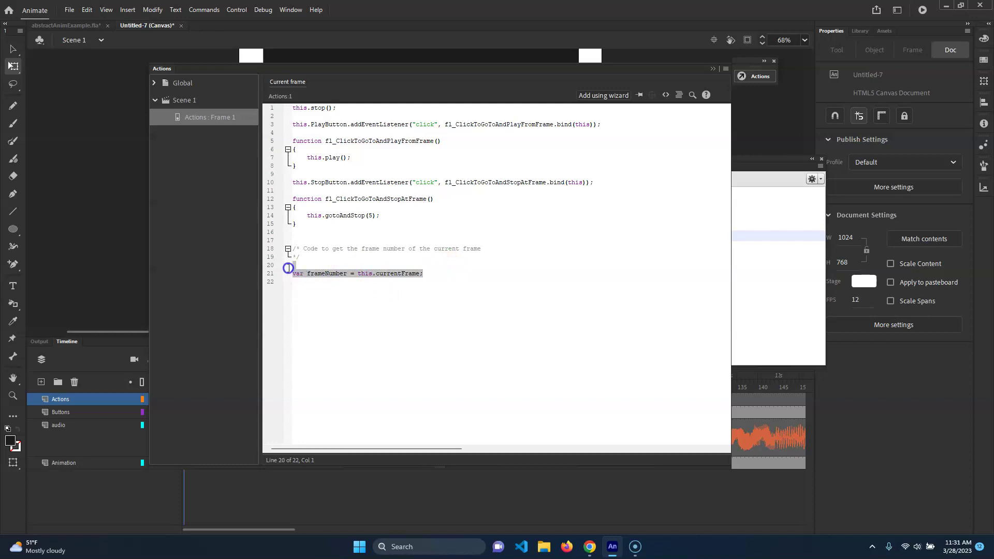
pyautogui.press('BackSpace')
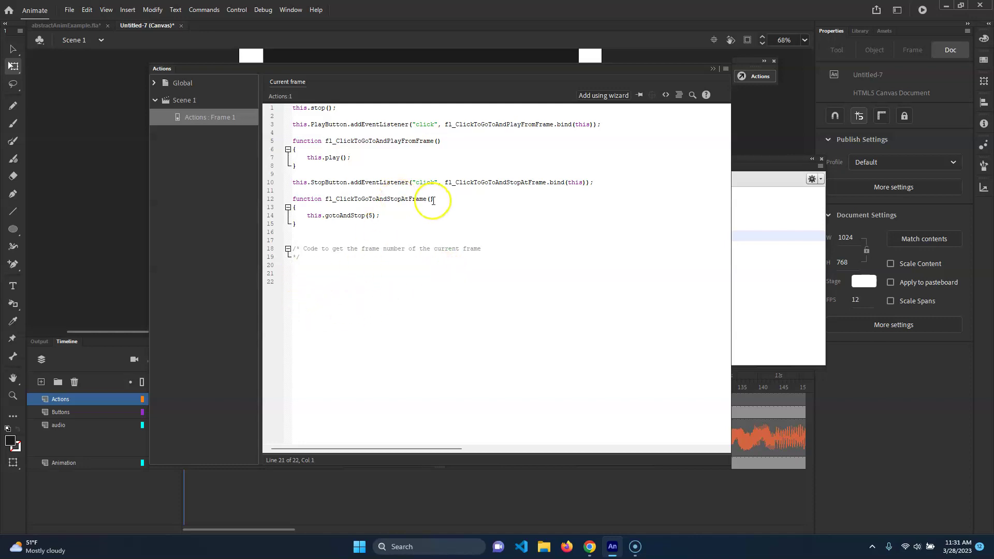
pyautogui.click(305, 207)
pyautogui.press('Return')
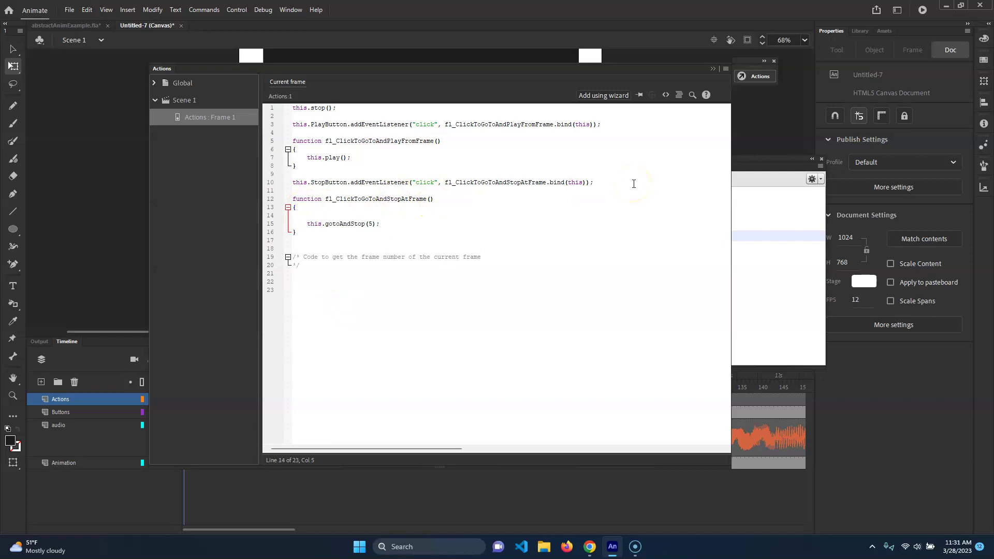
pyautogui.write('var frameNumber = this.currentFrame;')
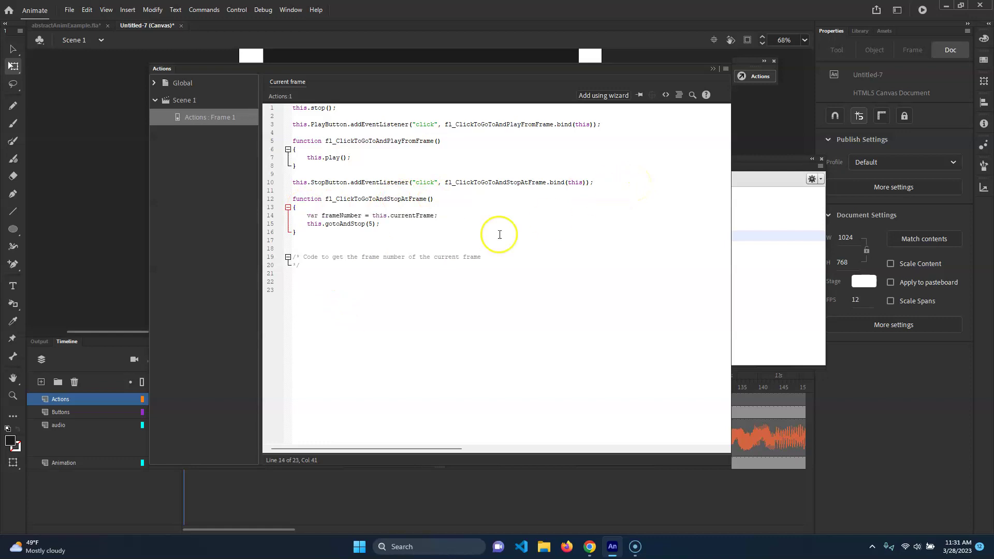
# Set the gotoAndStop argument to frameNumber and delete the leftover "Code to get the frame number" comment below the function.
pyautogui.click(369, 224)
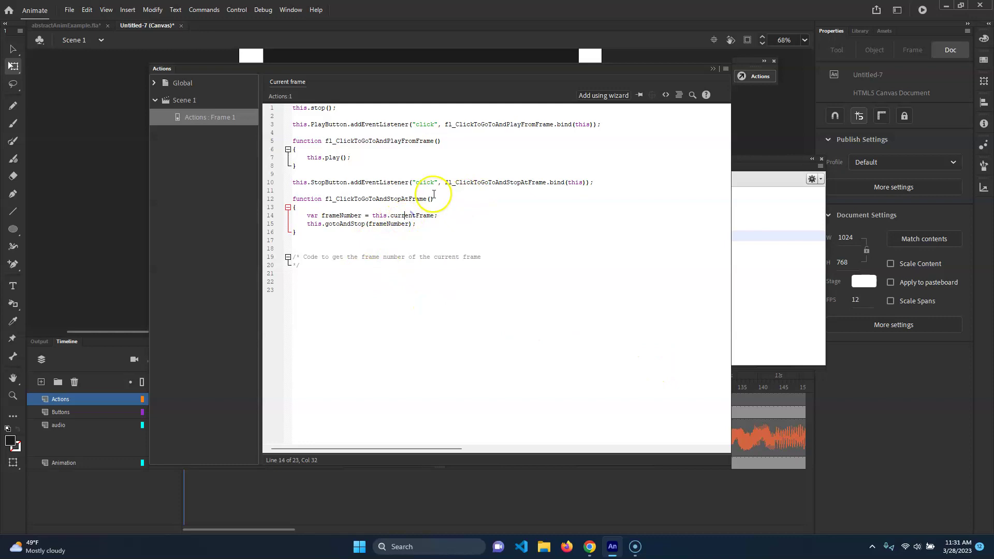
pyautogui.moveTo(438, 215); pyautogui.dragTo(405, 217)
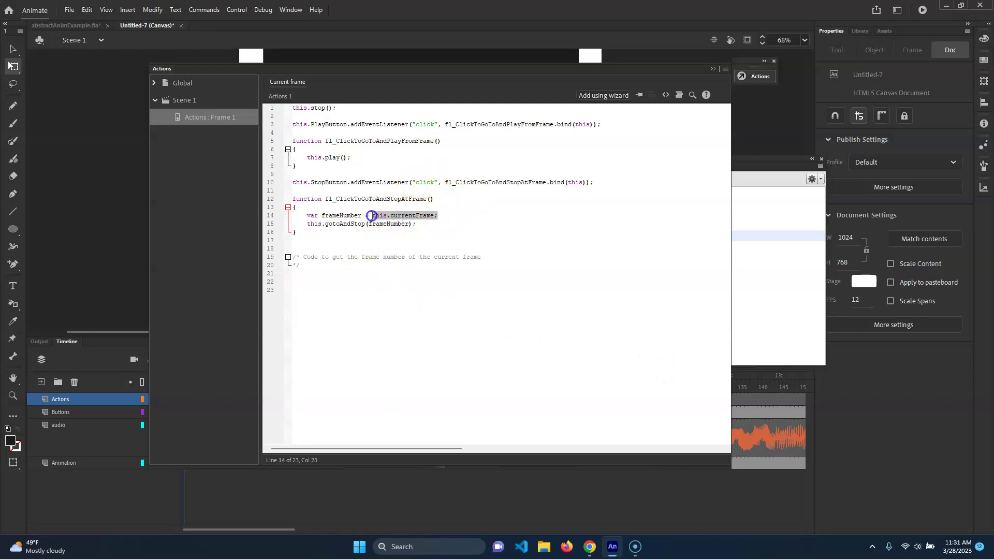
pyautogui.click(333, 215)
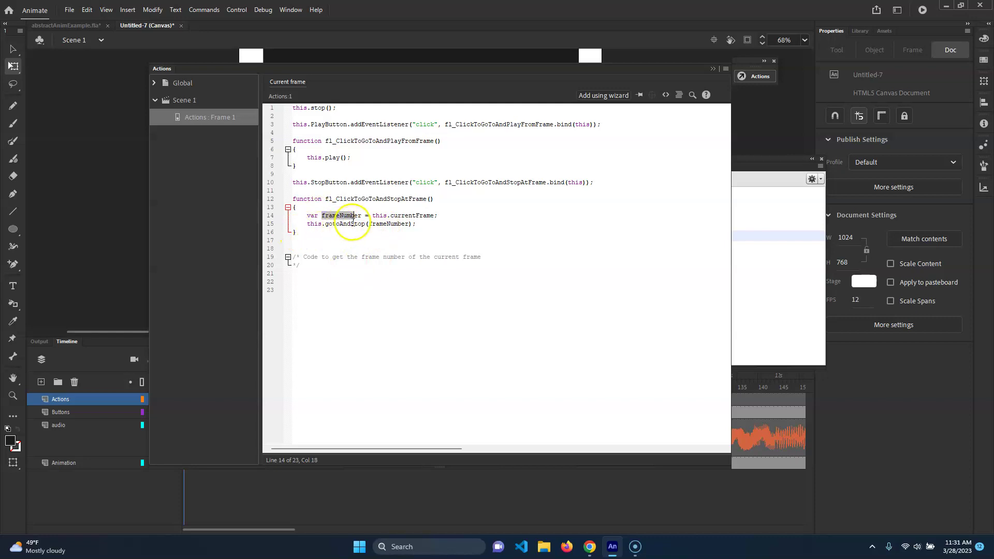
pyautogui.doubleClick(402, 223)
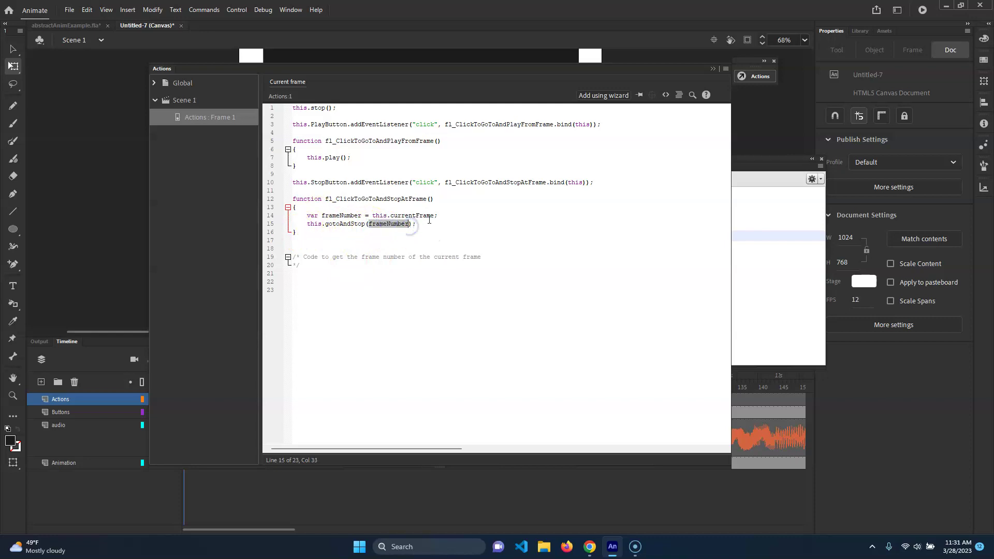
pyautogui.moveTo(295, 240); pyautogui.dragTo(604, 357)
pyautogui.press('Delete')
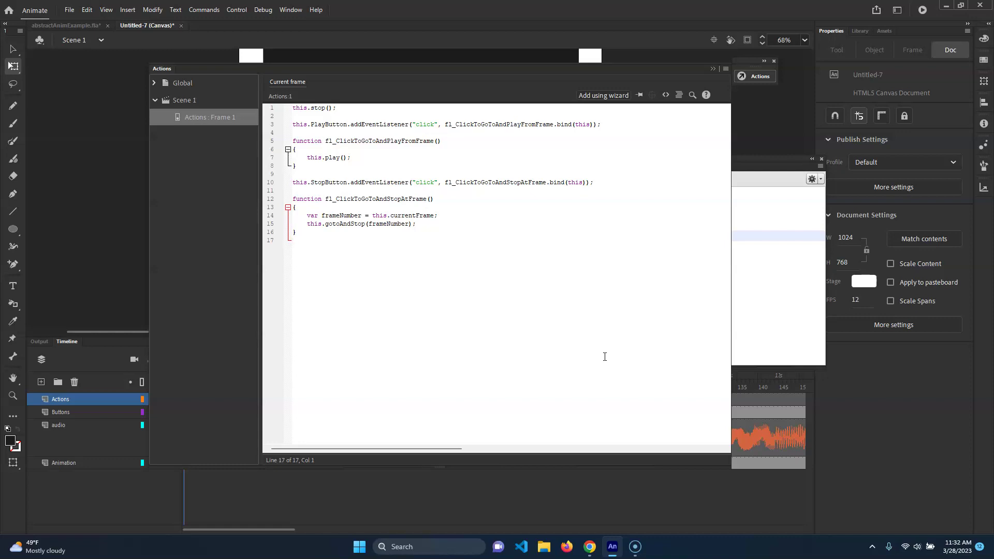
# Test the movie in the browser, trying the play and stop buttons on the animation, and close the preview.
pyautogui.hotkey('ctrl', 'Return')
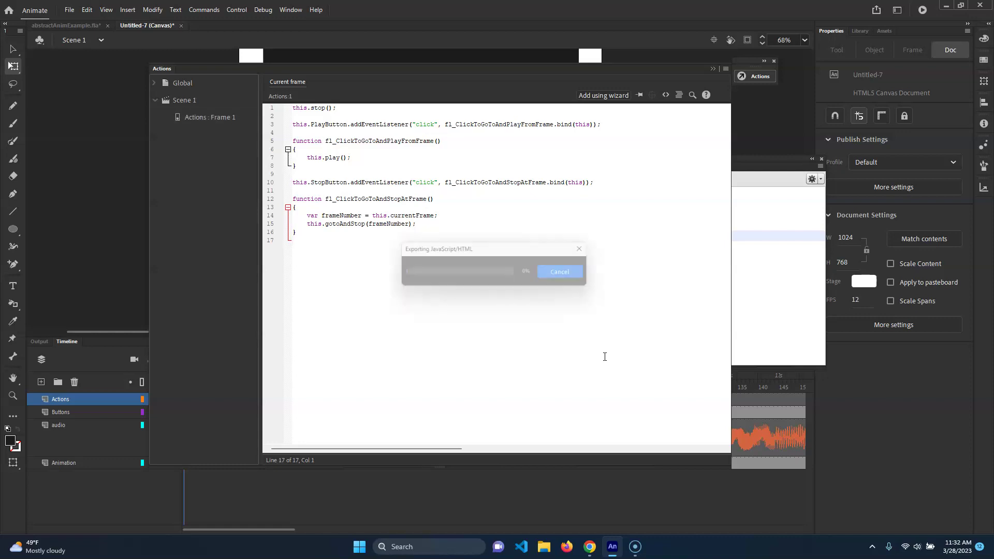
pyautogui.click(648, 381)
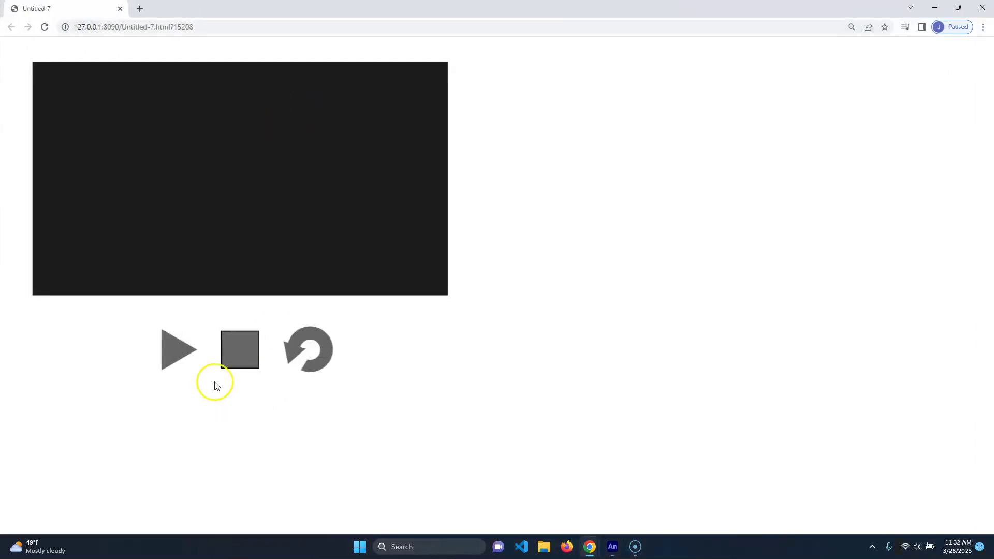
pyautogui.click(179, 356)
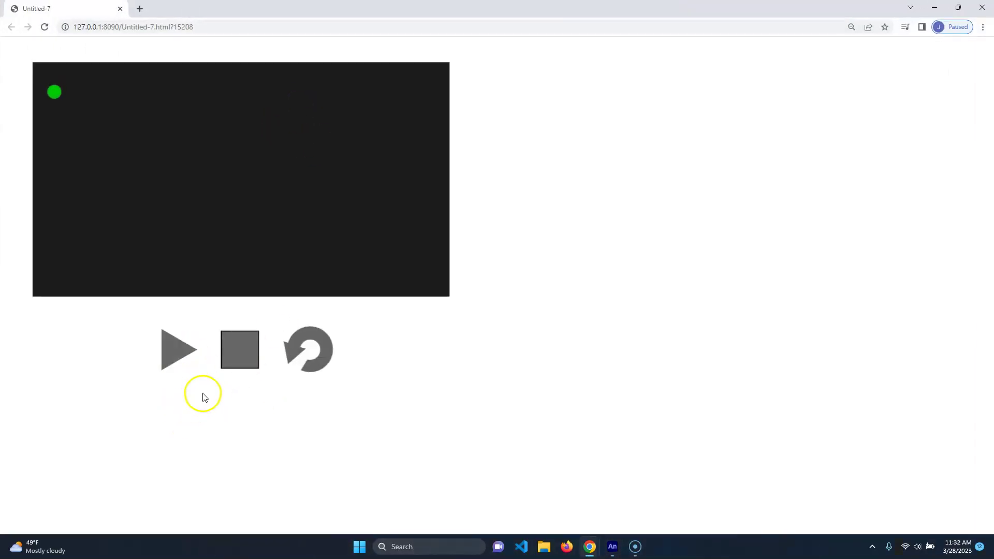
pyautogui.click(240, 349)
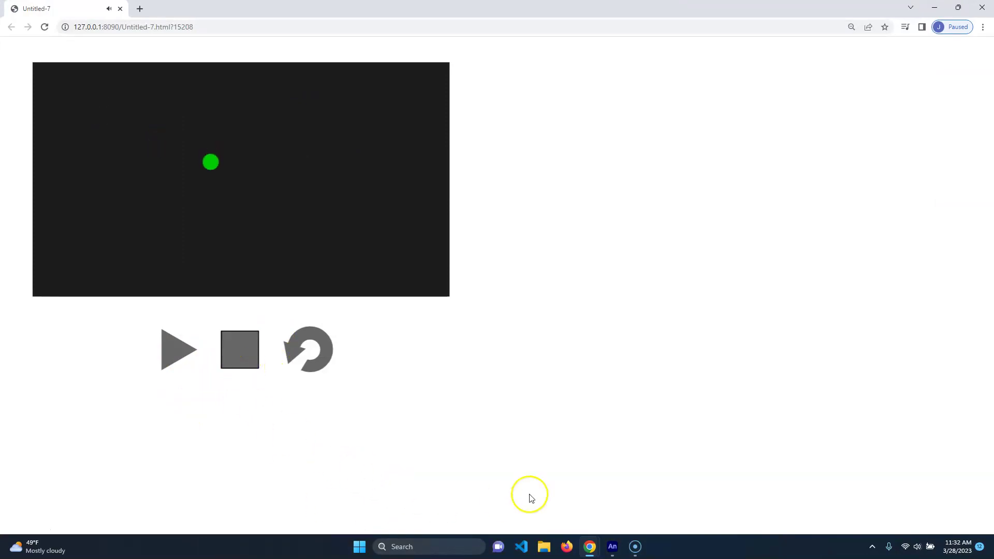
pyautogui.click(200, 347)
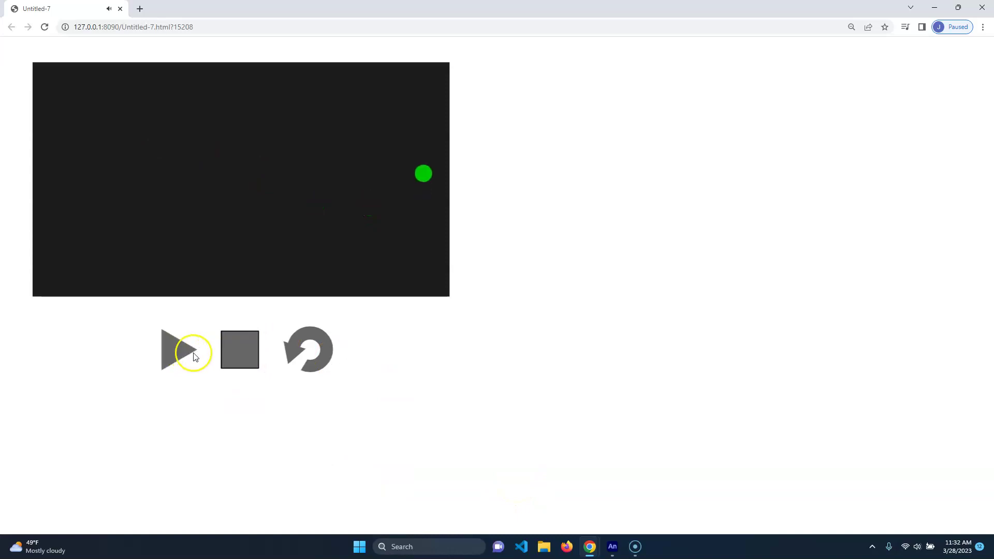
pyautogui.click(86, 113)
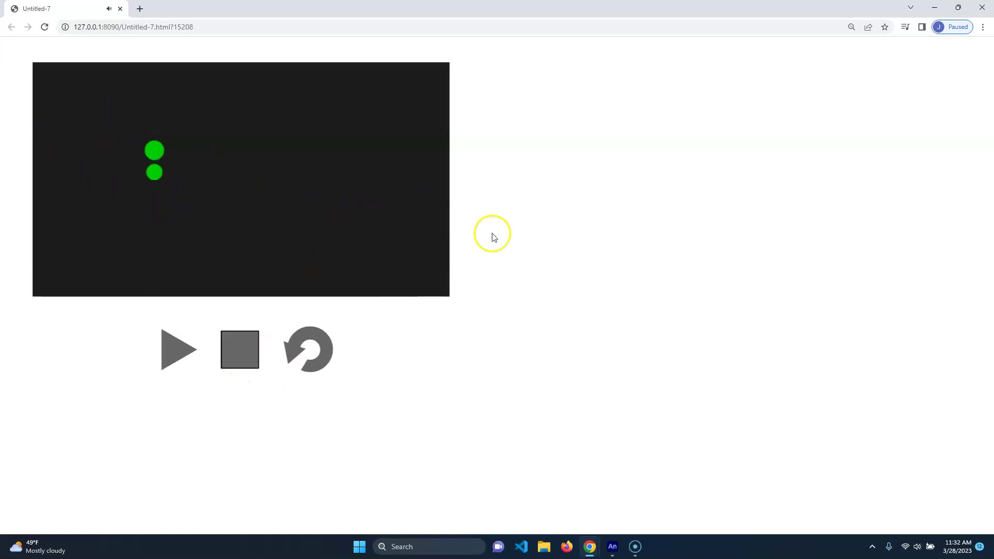
pyautogui.click(982, 8)
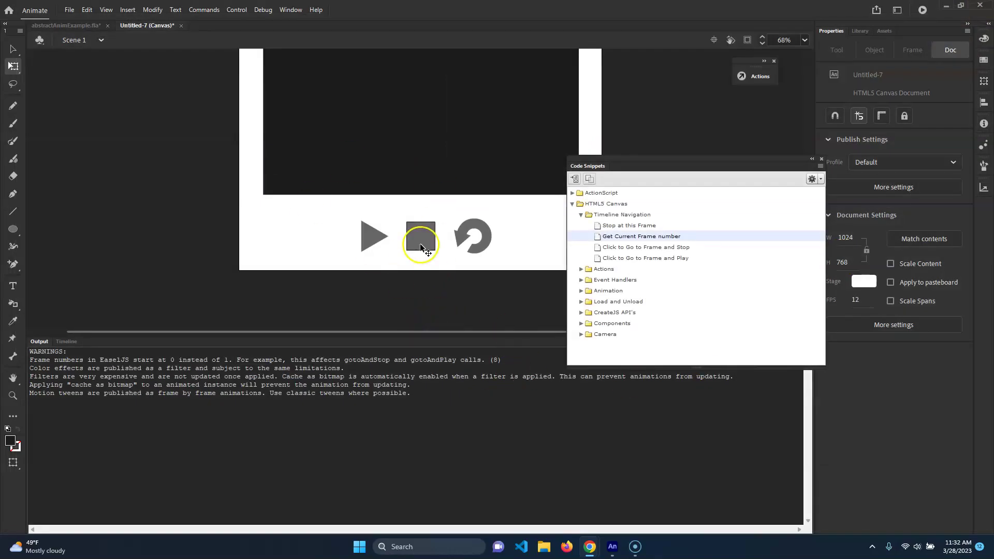
# Scrub the main timeline to frame 39, and scrub to frame 70 inside the animation_grp symbol.
pyautogui.click(71, 341)
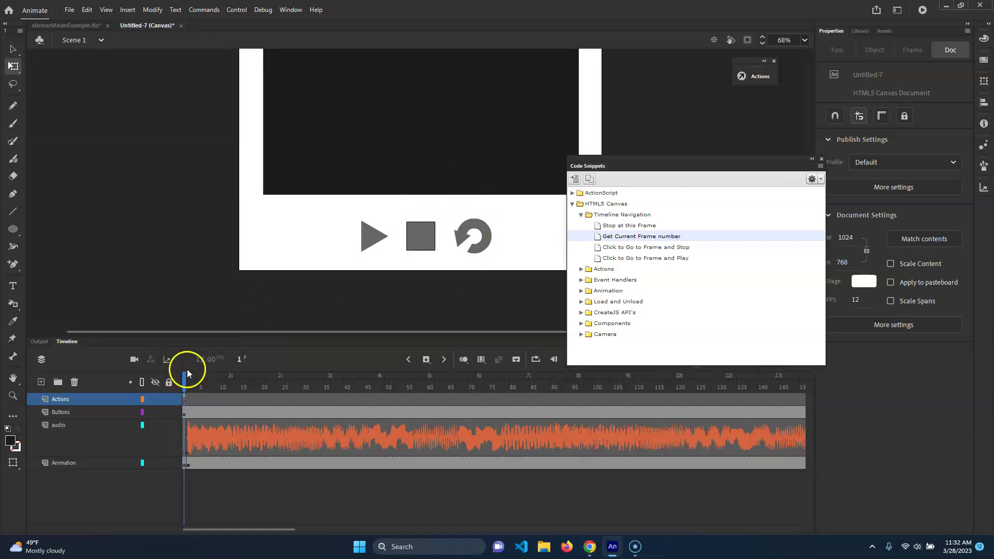
pyautogui.moveTo(188, 380); pyautogui.dragTo(341, 387)
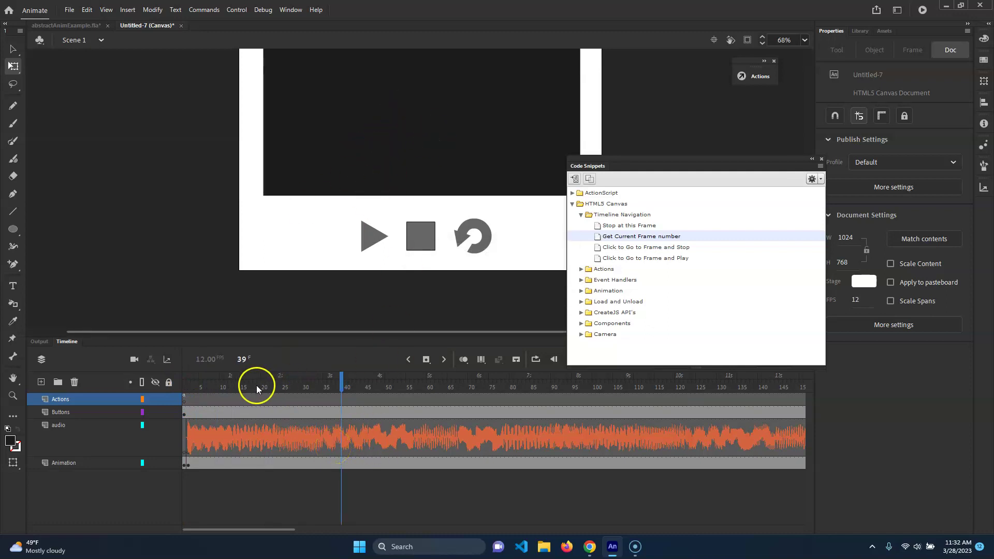
pyautogui.doubleClick(424, 159)
pyautogui.moveTo(318, 388); pyautogui.dragTo(470, 422)
pyautogui.scroll(3, 406, 237)
pyautogui.scroll(-3, 407, 236)
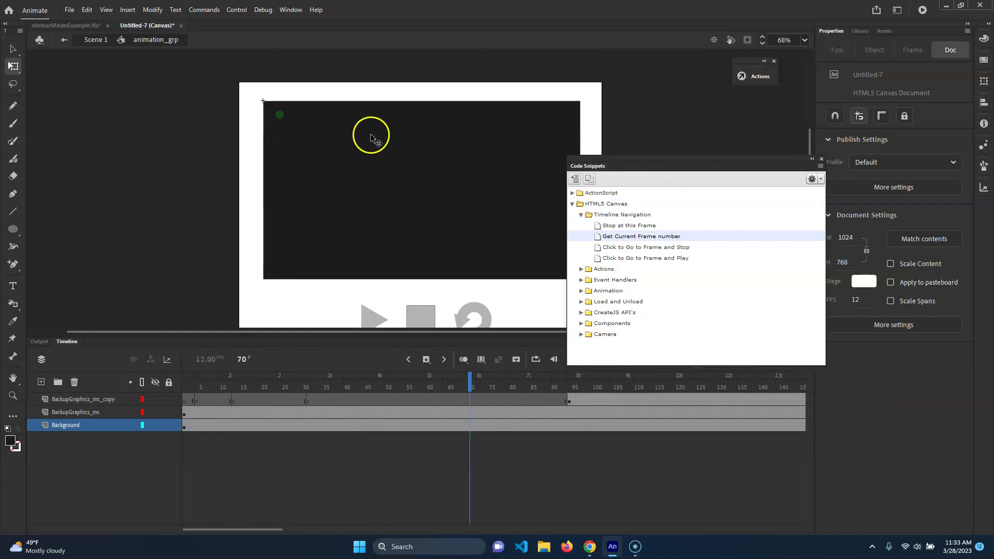
# Scrub the animation_grp timeline between frames 1, 46, 98 and 34 to examine how the dots appear.
pyautogui.moveTo(468, 380); pyautogui.dragTo(183, 366)
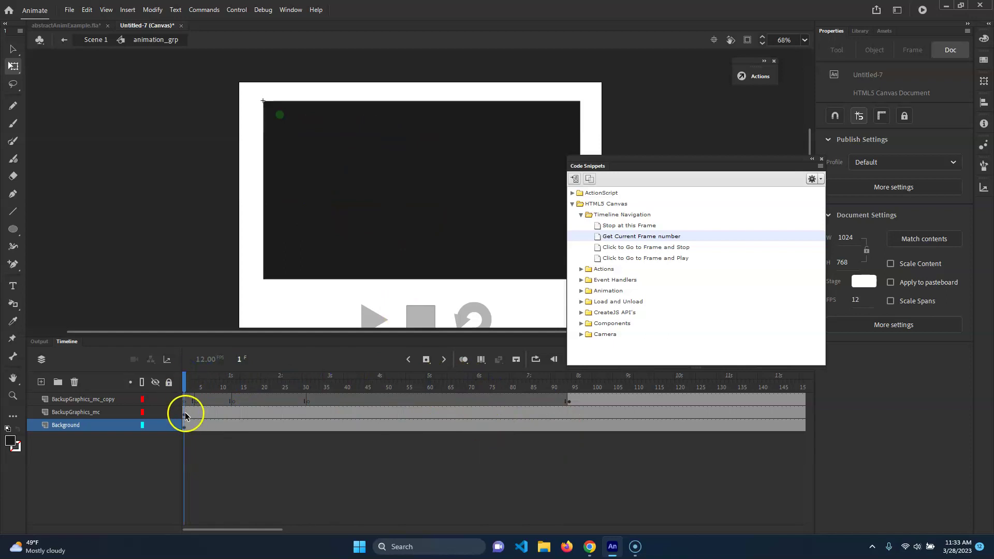
pyautogui.moveTo(375, 383); pyautogui.dragTo(372, 414)
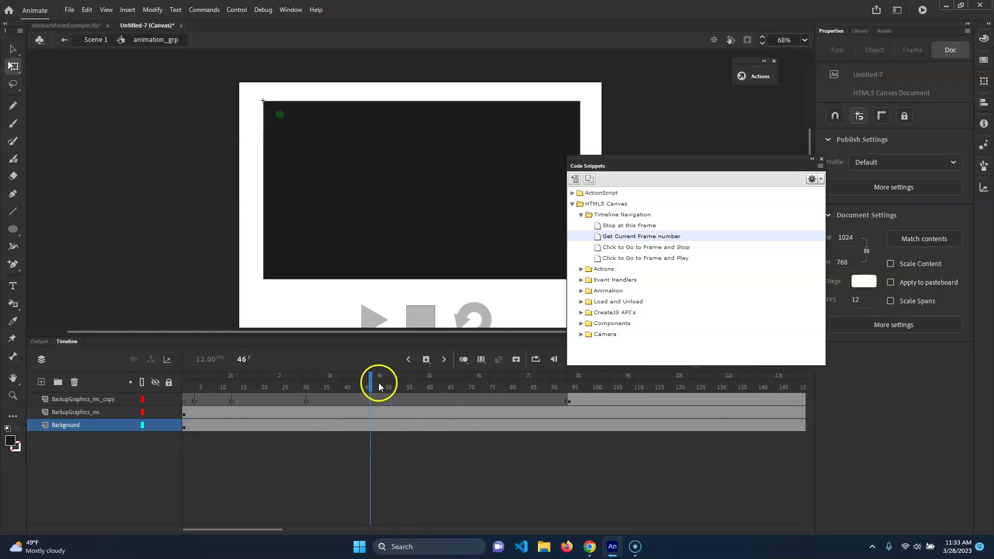
pyautogui.click(369, 401)
pyautogui.moveTo(371, 385); pyautogui.dragTo(586, 393)
pyautogui.click(309, 161)
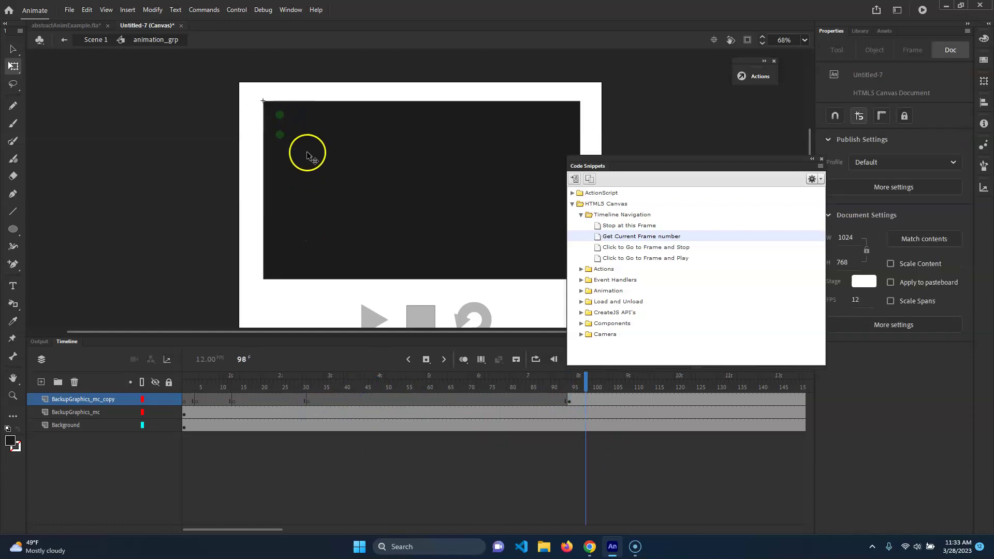
pyautogui.moveTo(580, 394); pyautogui.dragTo(321, 399)
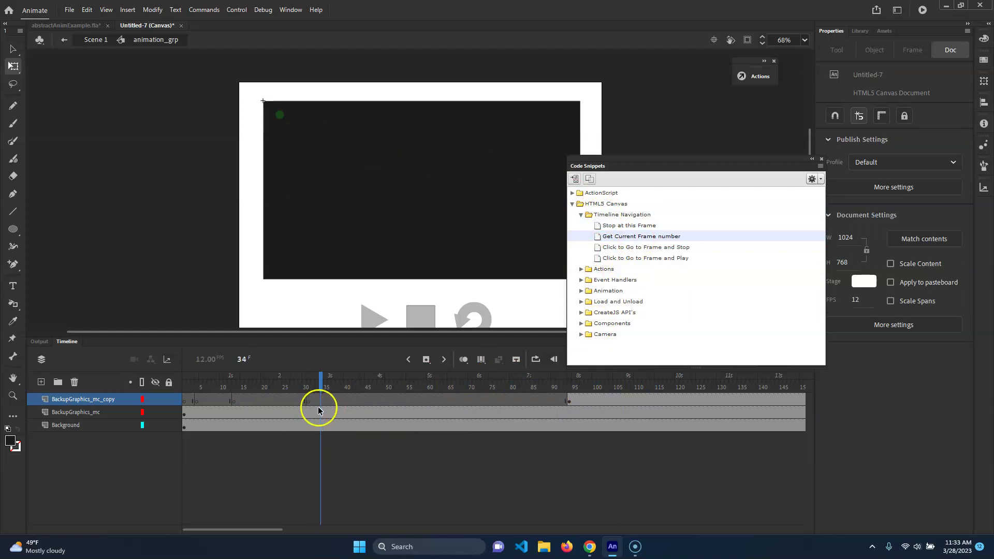
# Lock the Background layer inside animation_grp and move the playhead to frame 36.
pyautogui.click(319, 412)
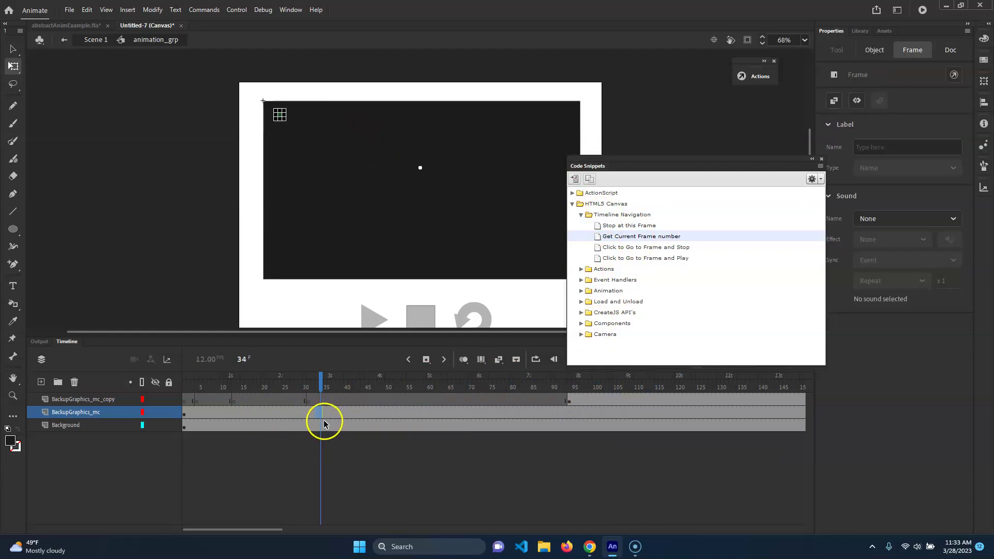
pyautogui.moveTo(320, 386)
pyautogui.mouseDown()
pyautogui.moveTo(289, 385)
pyautogui.moveTo(327, 386)
pyautogui.mouseUp()
pyautogui.click(172, 235)
pyautogui.click(313, 242)
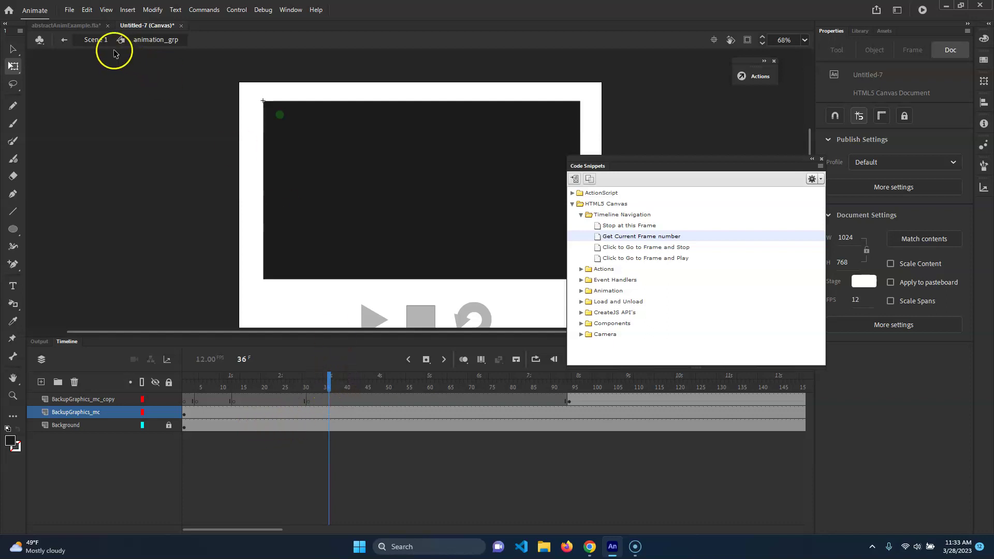
# Return to Scene 1 and scrub the main timeline to frames 46 and 49 to examine the nested animation.
pyautogui.click(96, 40)
pyautogui.moveTo(308, 382)
pyautogui.mouseDown()
pyautogui.moveTo(280, 369)
pyautogui.moveTo(296, 371)
pyautogui.mouseUp()
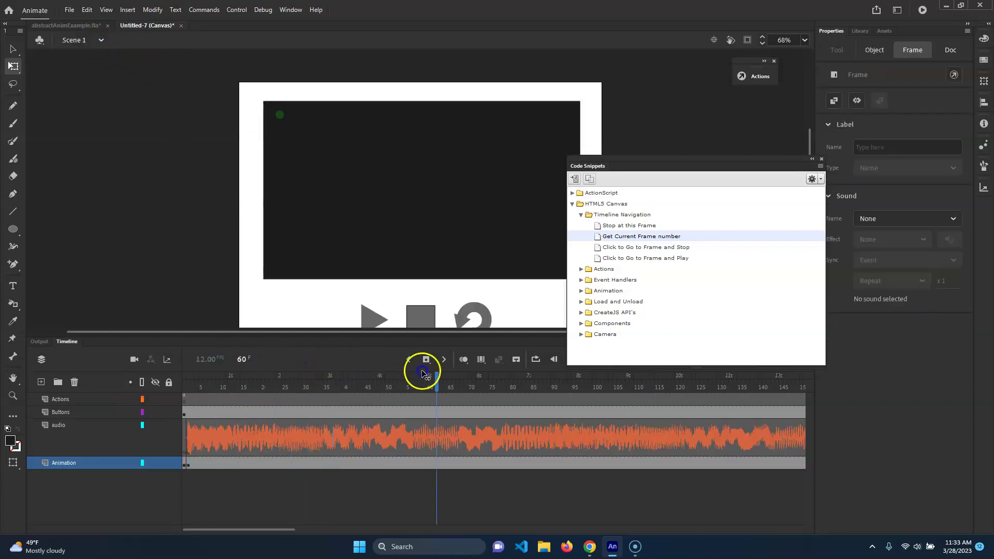
pyautogui.click(303, 381)
pyautogui.moveTo(315, 374); pyautogui.dragTo(375, 384)
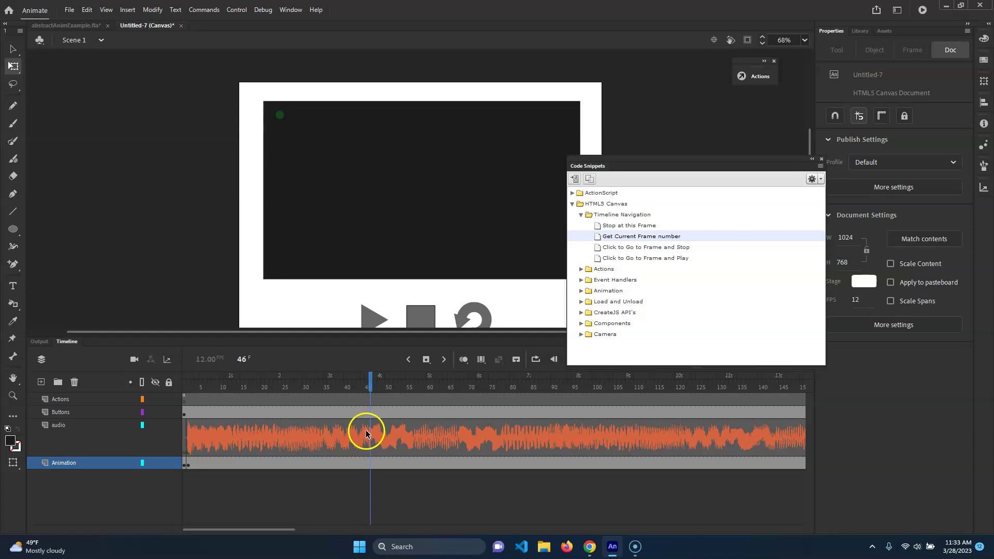
pyautogui.moveTo(366, 386); pyautogui.dragTo(384, 391)
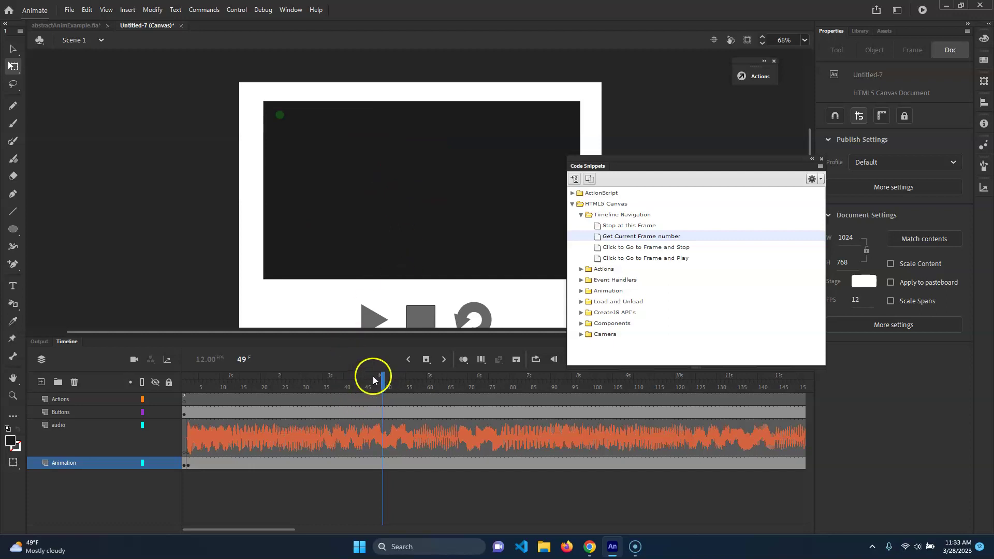
# Inside animation_grp, change the dot instance on the BackupGraphics_mc layer at frame 1 to behave as a Graphic.
pyautogui.doubleClick(348, 191)
pyautogui.moveTo(376, 388); pyautogui.dragTo(238, 392)
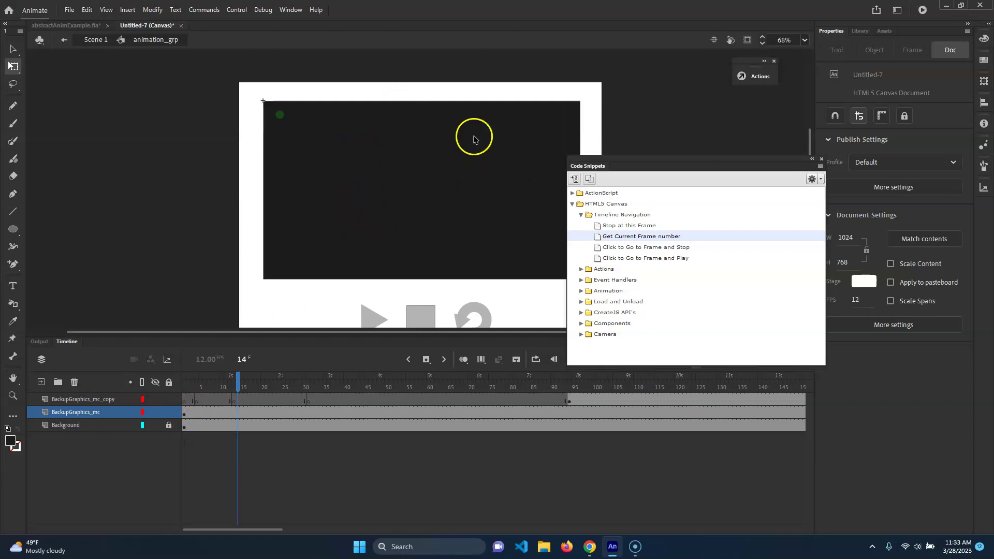
pyautogui.click(13, 49)
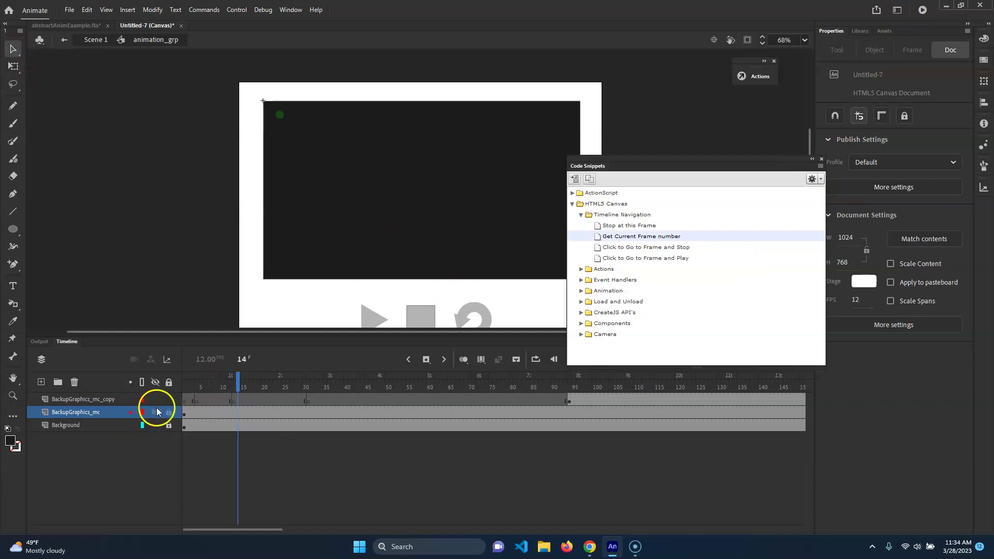
pyautogui.click(185, 413)
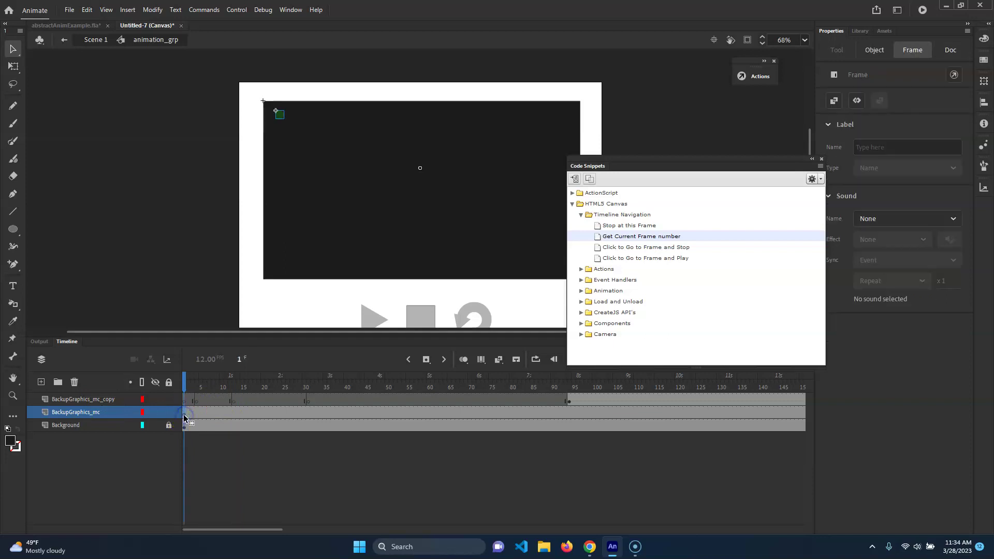
pyautogui.click(280, 114)
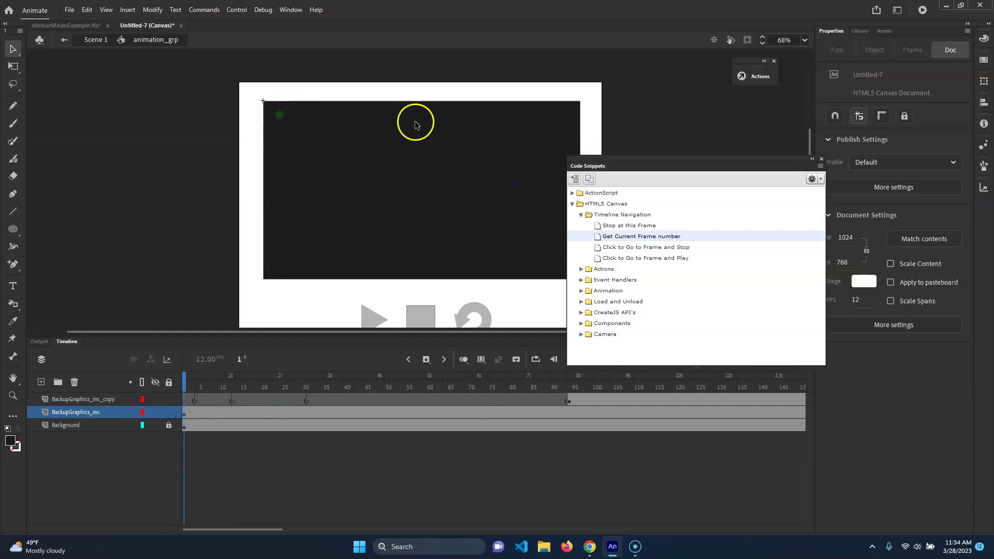
pyautogui.click(278, 107)
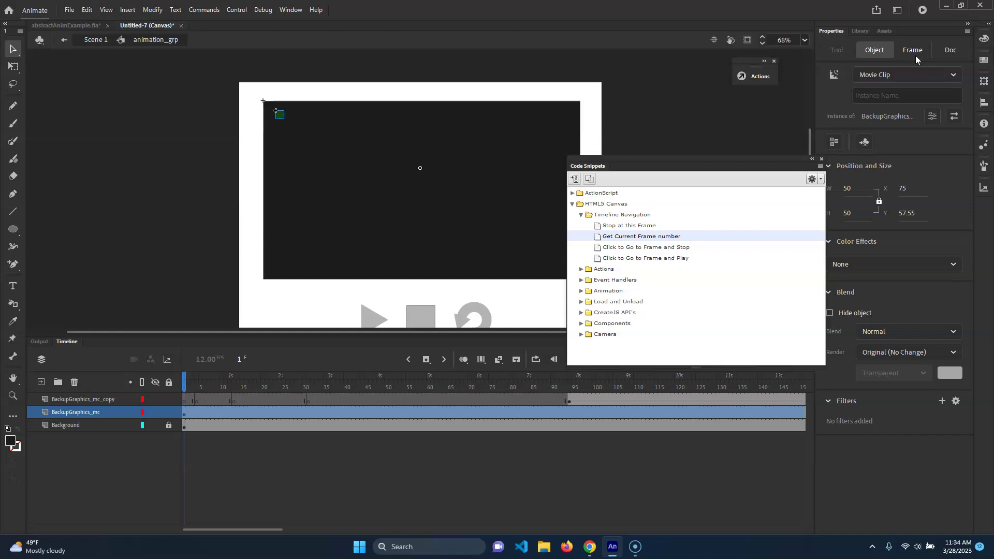
pyautogui.click(948, 72)
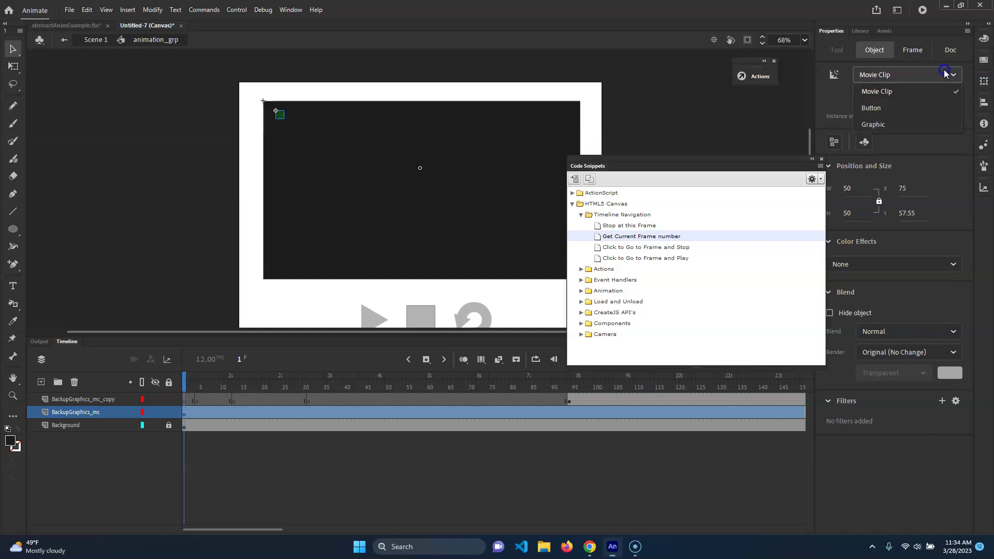
pyautogui.click(899, 126)
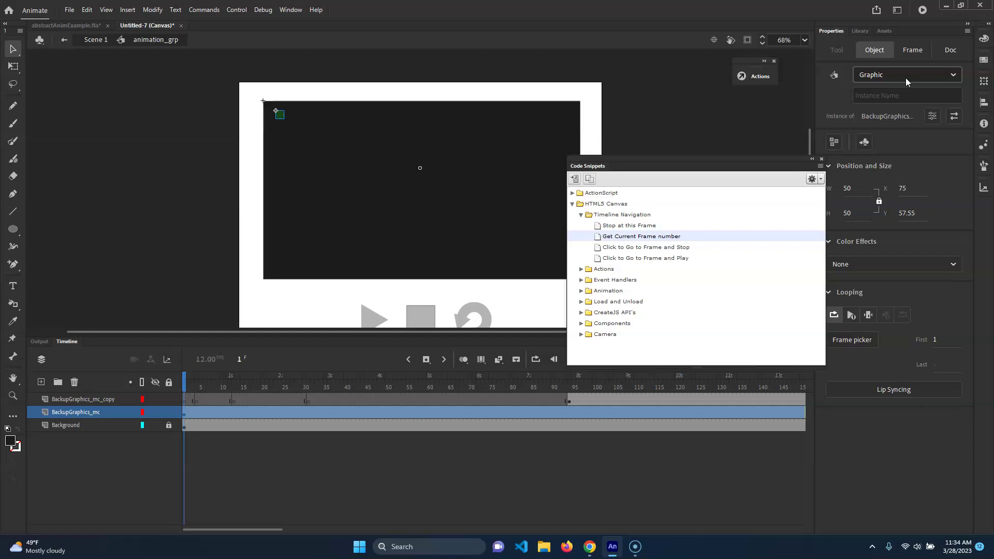
# Look over the document's library symbols, return to the instance properties, and close the Code Snippets panel.
pyautogui.click(819, 22)
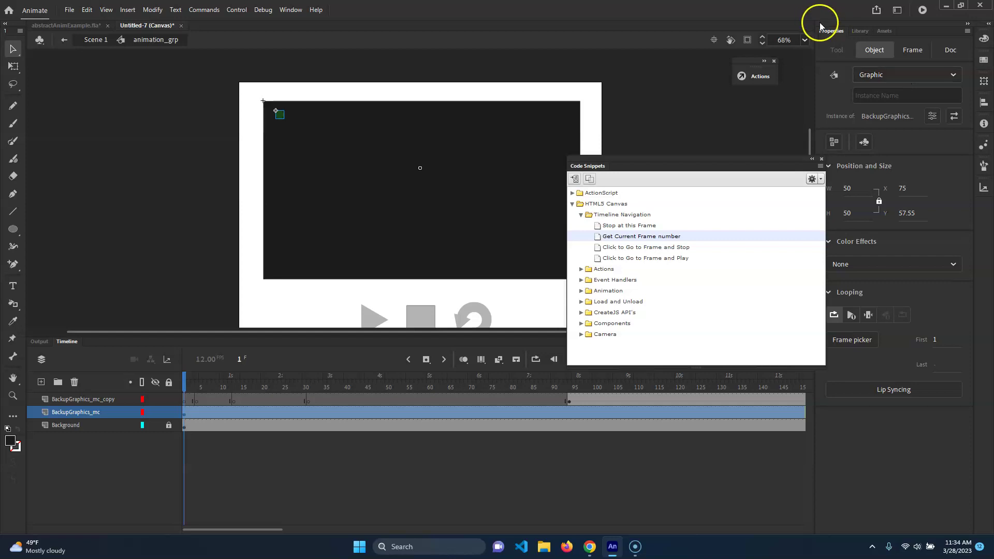
pyautogui.click(861, 31)
pyautogui.moveTo(759, 173); pyautogui.dragTo(618, 134)
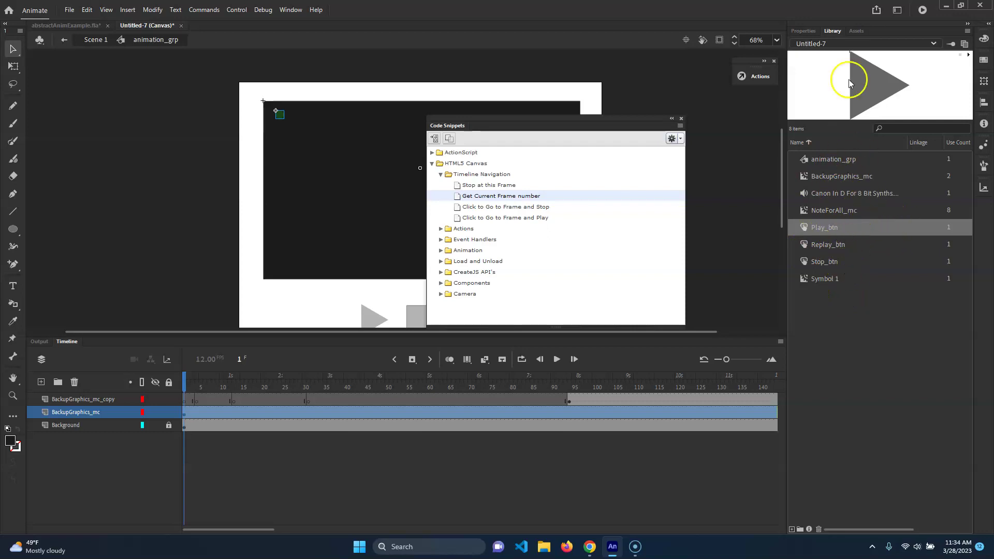
pyautogui.click(804, 31)
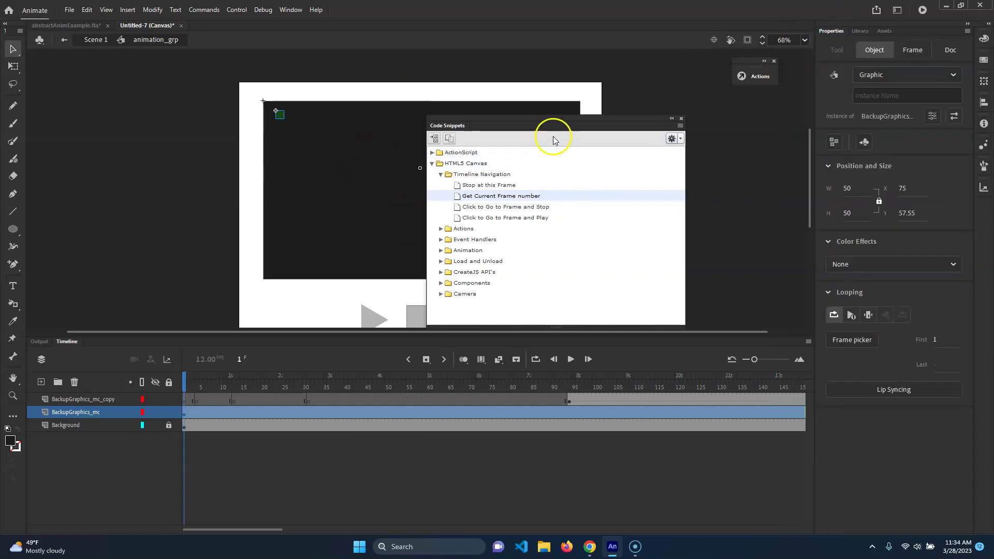
pyautogui.moveTo(574, 131); pyautogui.dragTo(702, 122)
pyautogui.click(793, 116)
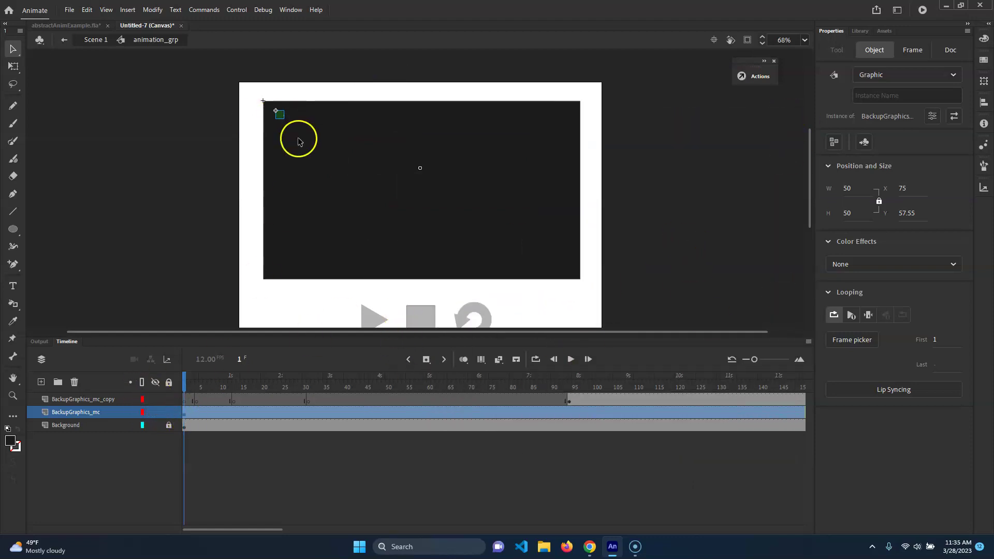
# Change the dot instance on the BackupGraphics_mc_copy layer at frame 94 to Graphic and check the first dot's type.
pyautogui.click(917, 79)
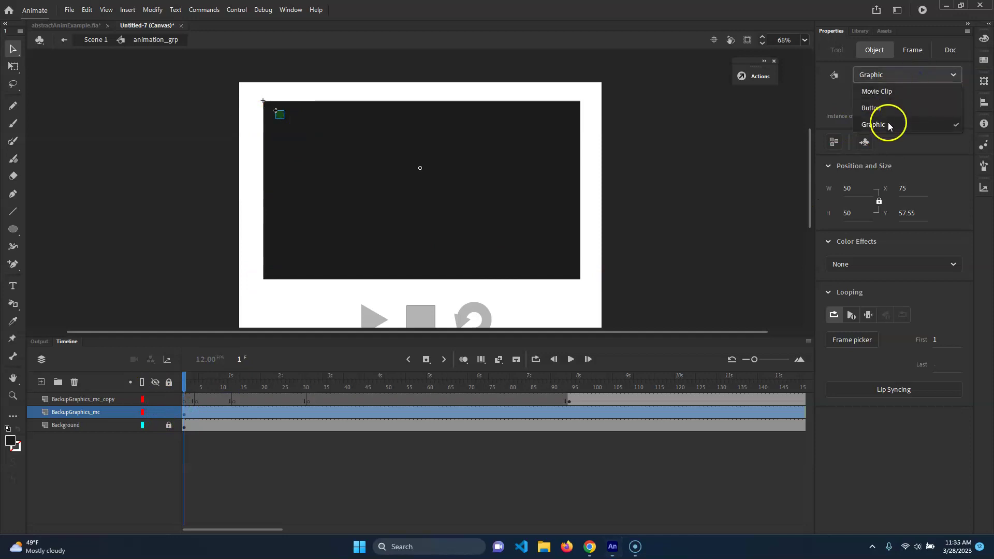
pyautogui.click(602, 398)
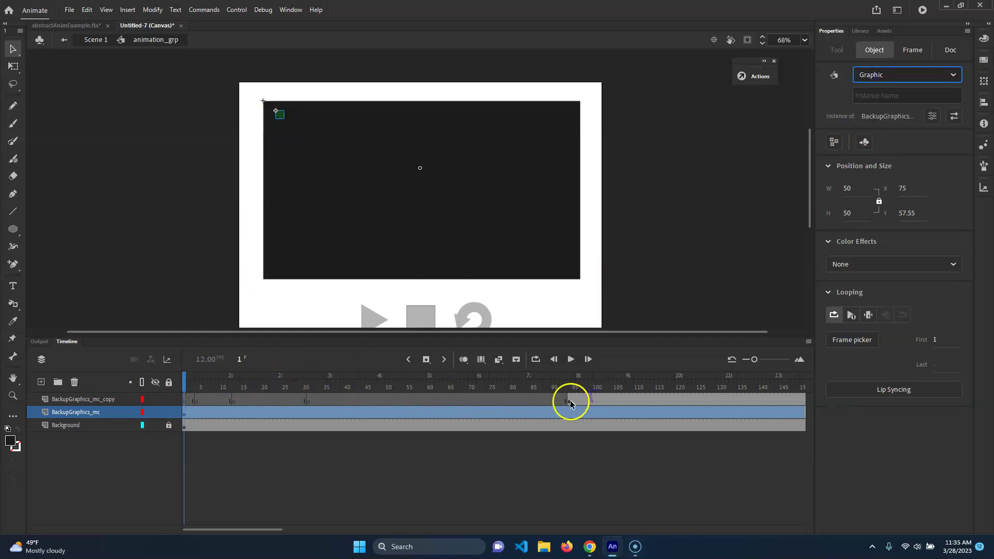
pyautogui.click(569, 402)
pyautogui.click(280, 137)
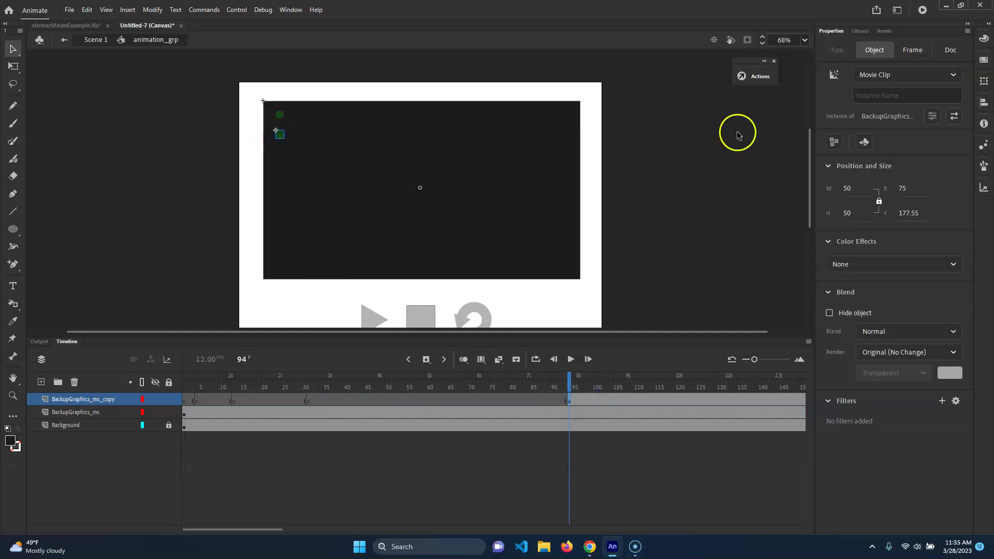
pyautogui.click(907, 79)
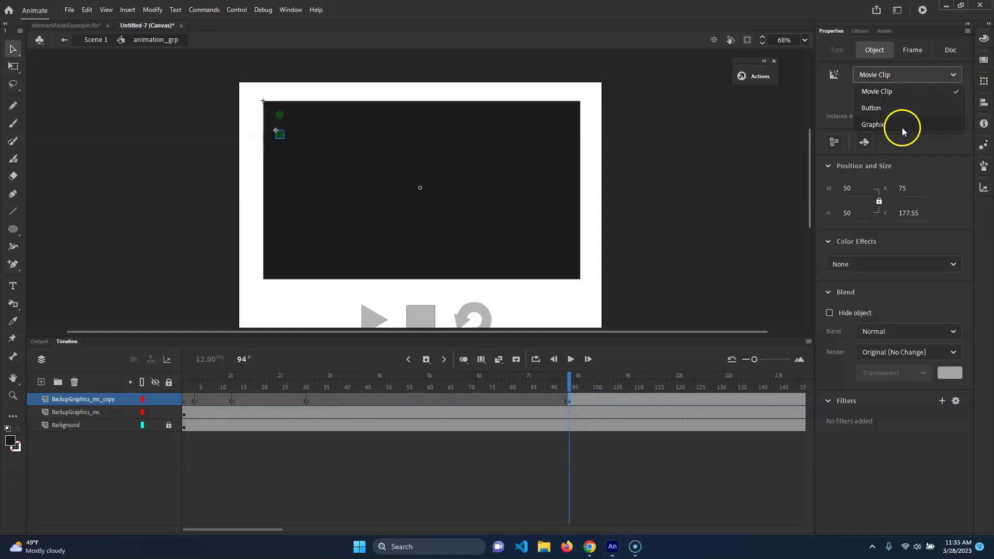
pyautogui.click(902, 127)
pyautogui.click(280, 115)
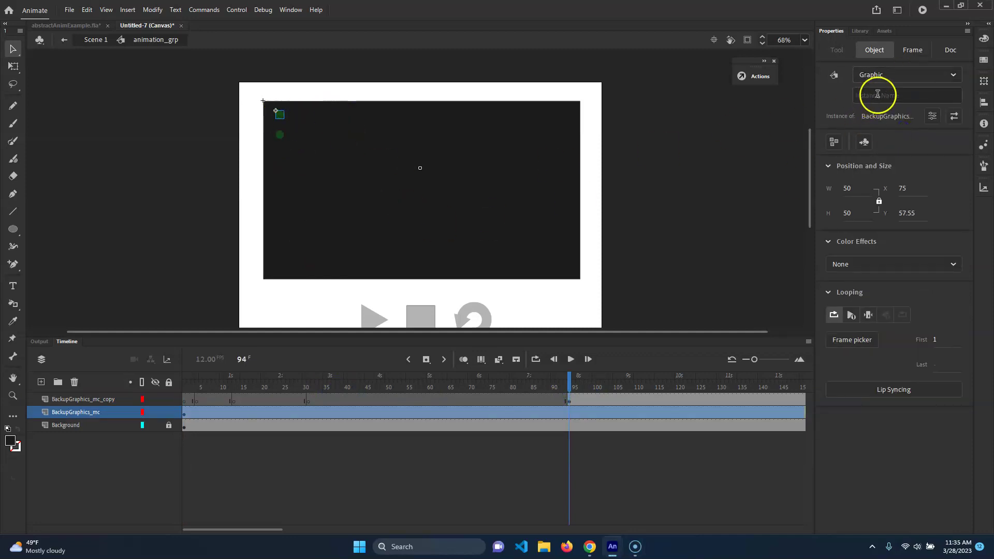
# Return to Scene 1 and scrub the main timeline to check how the two dots play.
pyautogui.click(96, 39)
pyautogui.click(216, 374)
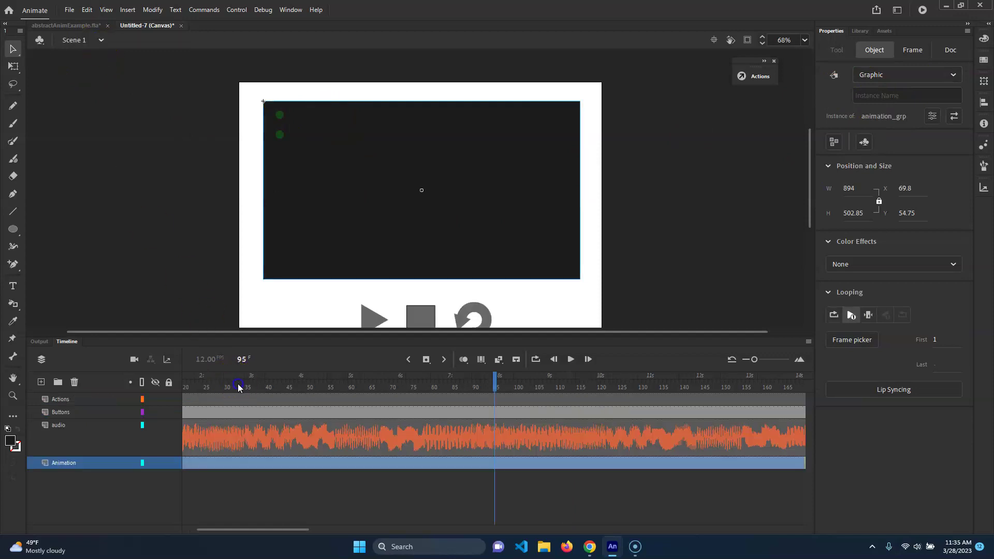
pyautogui.moveTo(218, 374); pyautogui.dragTo(371, 389)
# Test the movie in the browser, try the play and stop buttons, and return to the document.
pyautogui.hotkey('ctrl', 'Return')
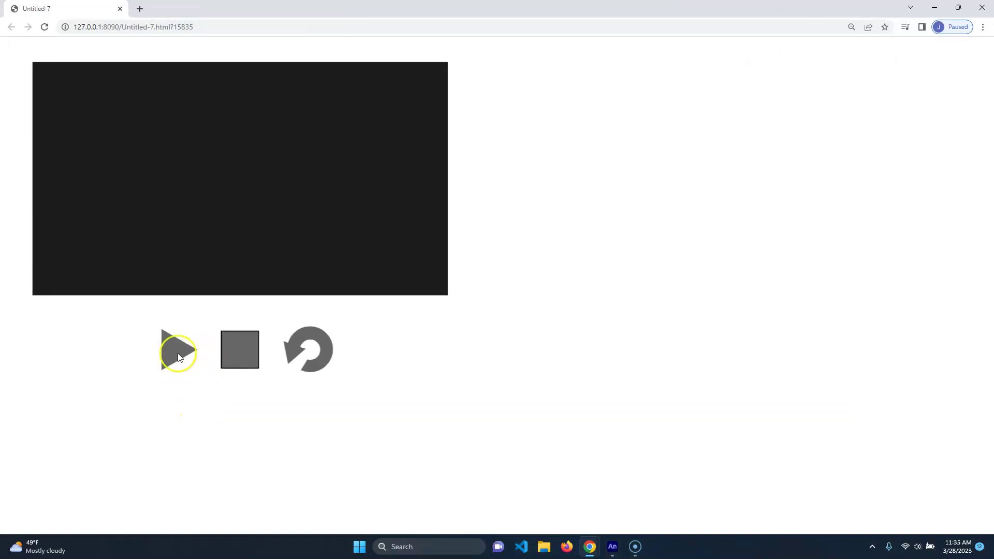
pyautogui.click(177, 349)
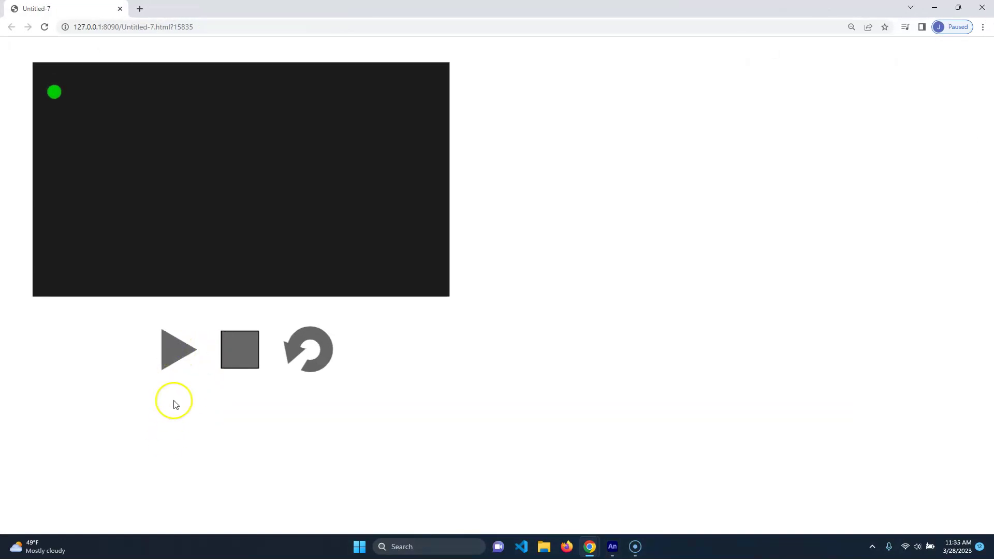
pyautogui.click(239, 348)
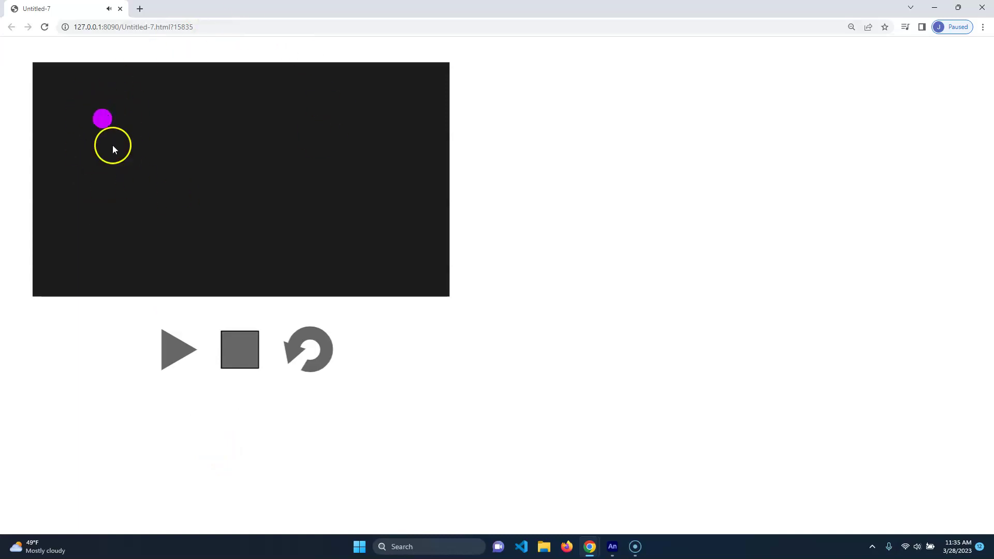
pyautogui.click(248, 356)
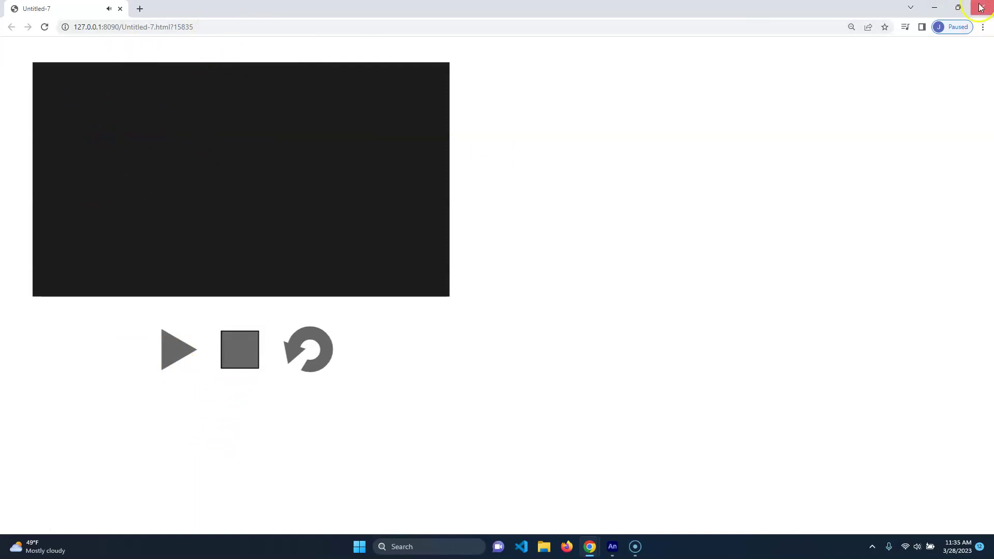
pyautogui.hotkey('alt', 'Tab')
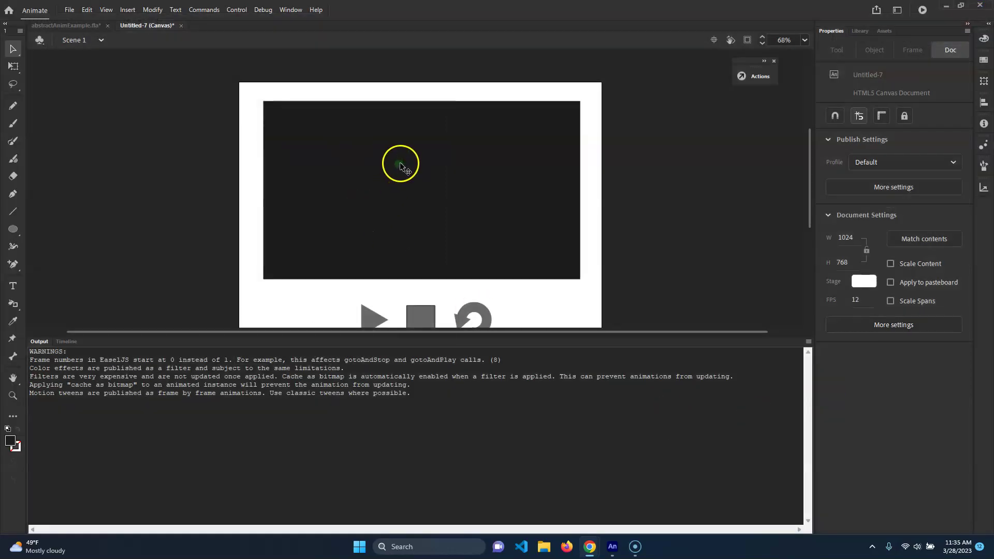
# Show the timeline again, move to frame 23 of Scene 1, and open the animation_grp symbol for editing.
pyautogui.click(67, 342)
pyautogui.click(261, 384)
pyautogui.click(355, 154)
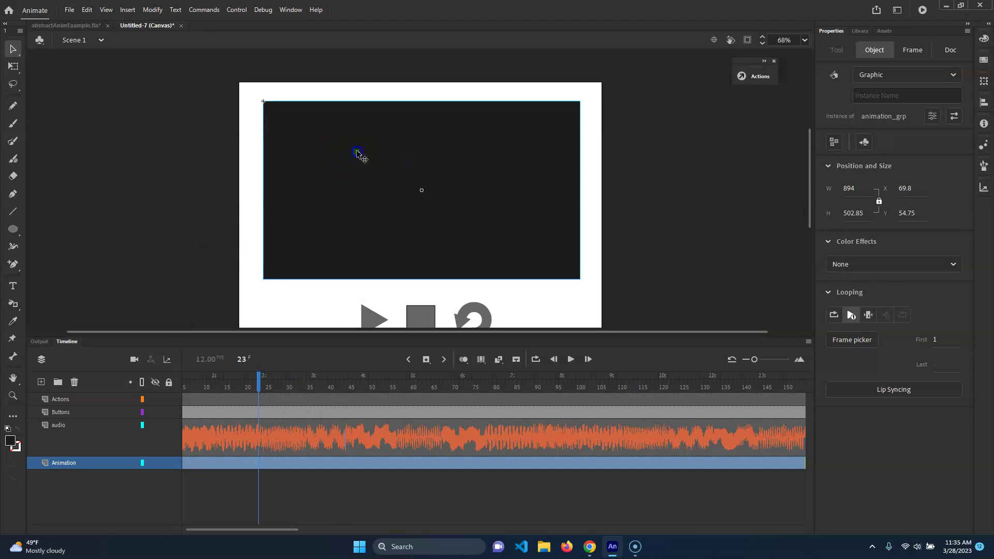
pyautogui.doubleClick(357, 154)
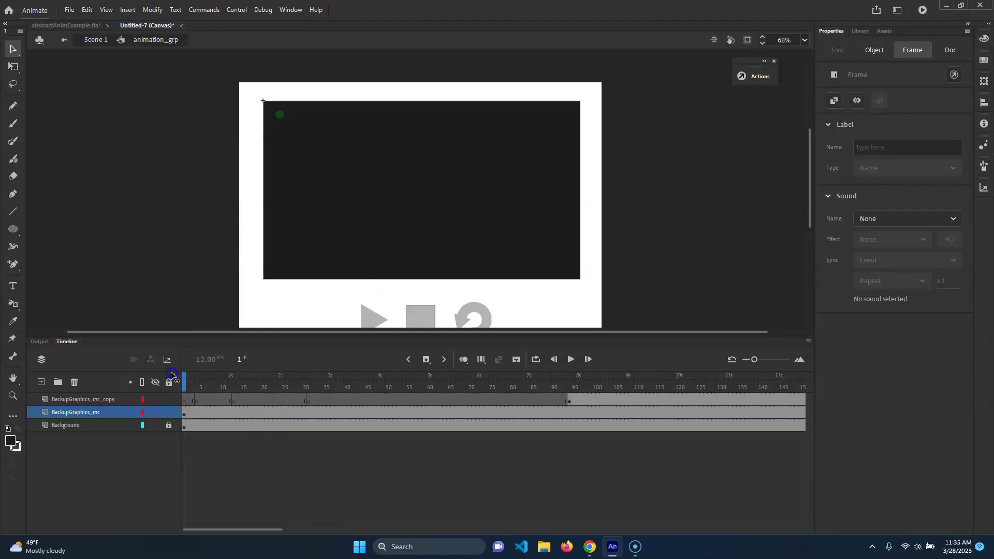
# Open the BackupGraphics_mc symbol from the dot on the stage and move its playhead to frame 3.
pyautogui.click(262, 138)
pyautogui.click(286, 111)
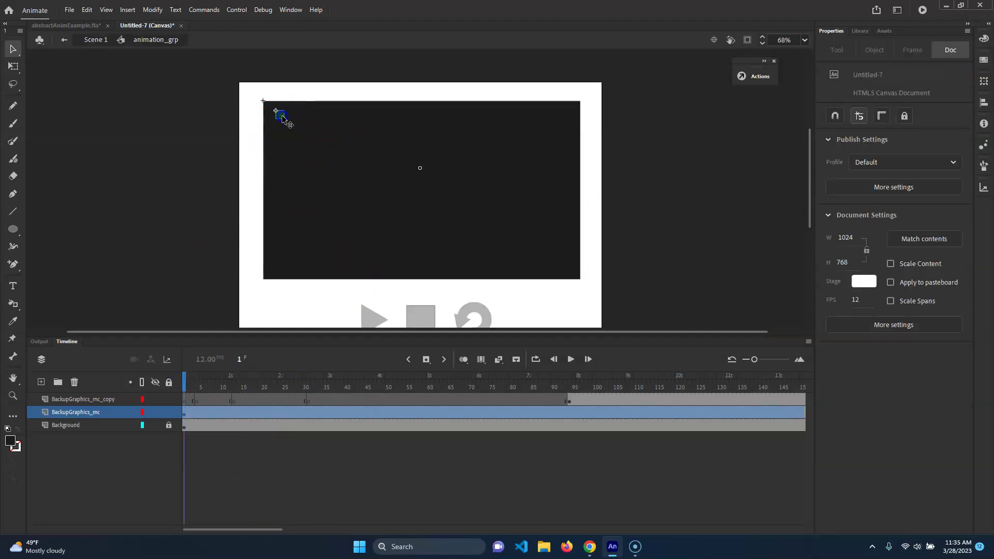
pyautogui.doubleClick(280, 108)
pyautogui.click(348, 456)
pyautogui.moveTo(194, 382)
pyautogui.mouseDown()
pyautogui.moveTo(538, 384)
pyautogui.moveTo(193, 382)
pyautogui.mouseUp()
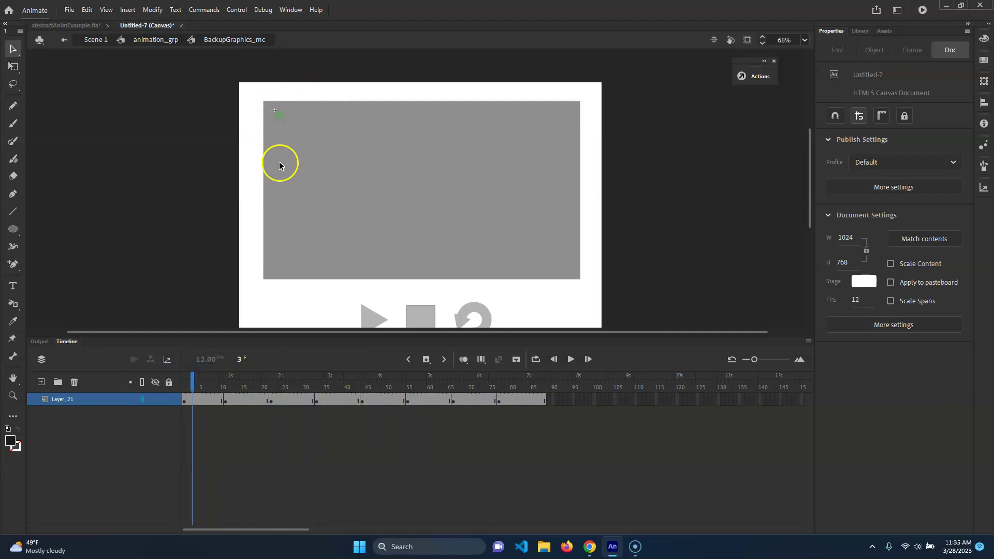
# Change the NoteForAll_mc instance at frame 1 to Graphic behavior and scrub its first frames to check the motion.
pyautogui.click(185, 383)
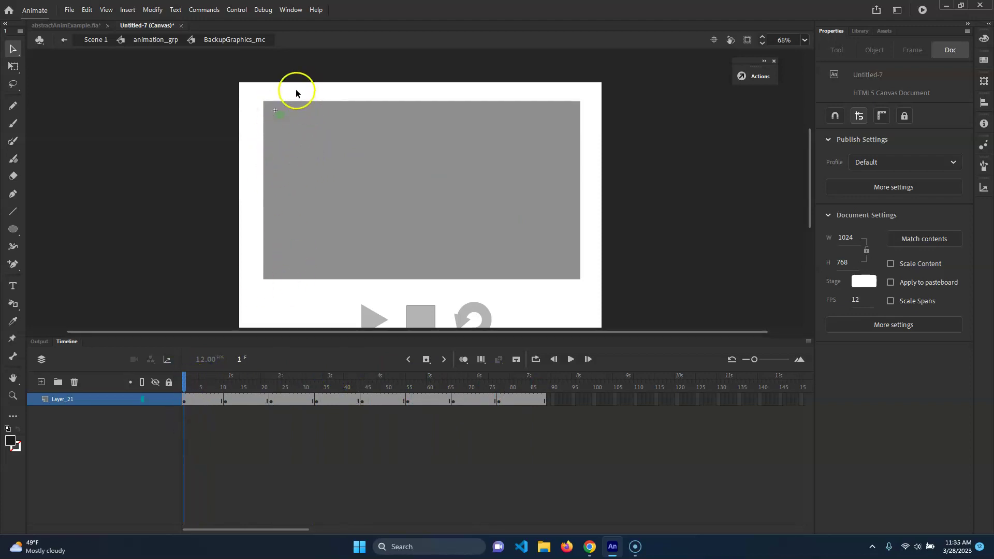
pyautogui.click(277, 118)
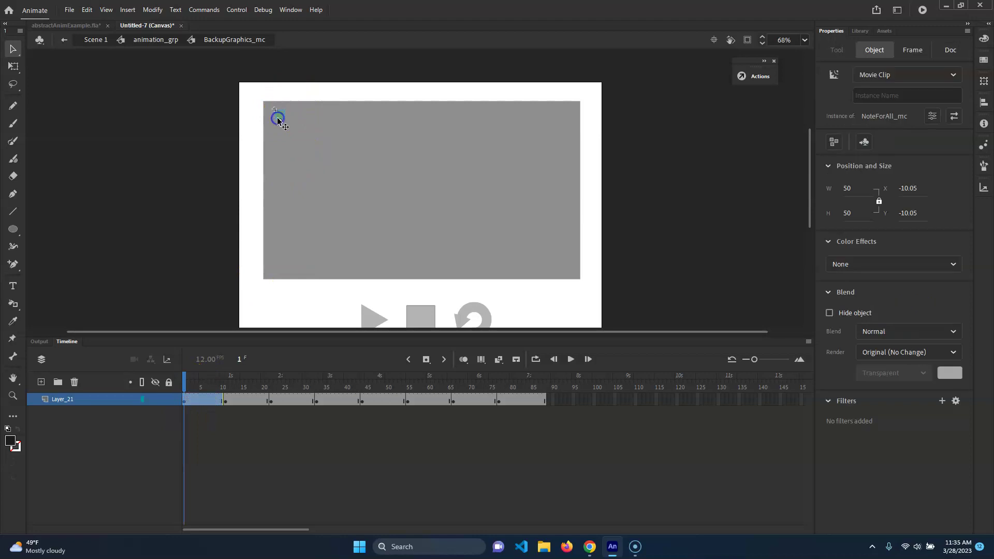
pyautogui.click(952, 74)
pyautogui.click(930, 124)
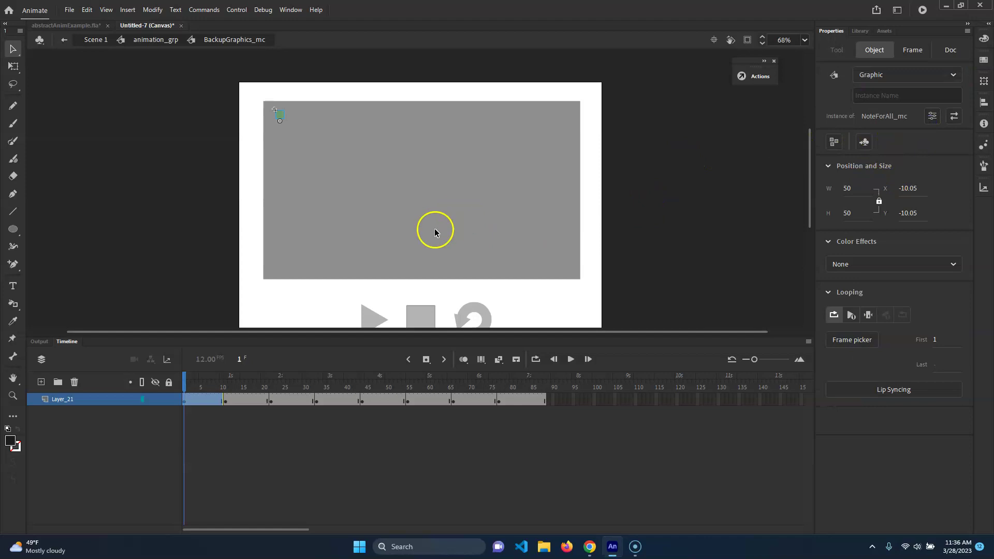
pyautogui.moveTo(196, 408); pyautogui.dragTo(204, 422)
pyautogui.press(',')
pyautogui.press(',')
pyautogui.press(',')
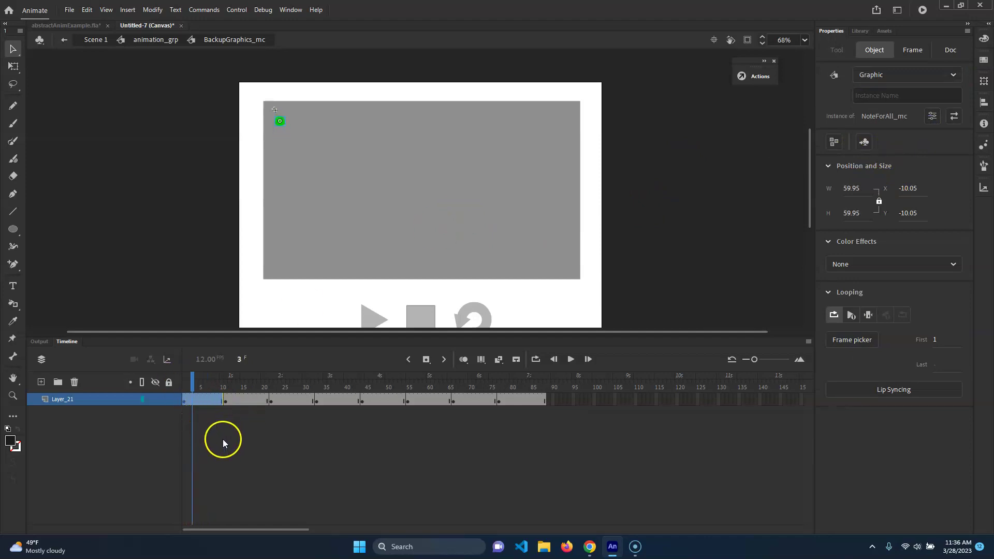
# Change the purple-tinted NoteForAll_mc instance at the frame 11 keyframe to Graphic behavior.
pyautogui.click(215, 424)
pyautogui.hotkey('shift', '.')
pyautogui.hotkey('shift', '.')
pyautogui.hotkey('shift', '.')
pyautogui.hotkey('shift', ',')
pyautogui.hotkey('shift', ',')
pyautogui.hotkey('shift', '.')
pyautogui.hotkey('shift', '.')
pyautogui.hotkey('shift', ',')
pyautogui.hotkey('shift', ',')
pyautogui.click(316, 130)
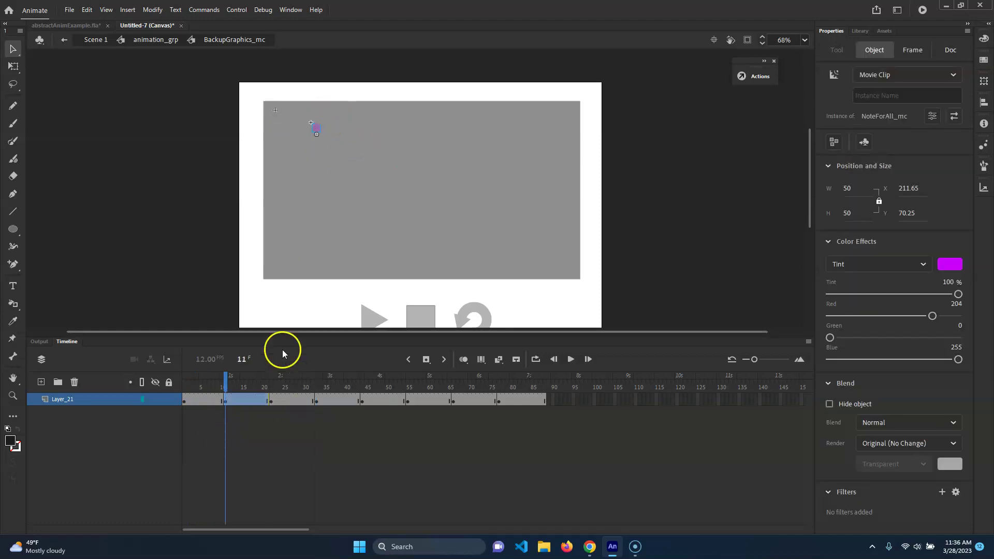
pyautogui.click(889, 86)
pyautogui.click(884, 118)
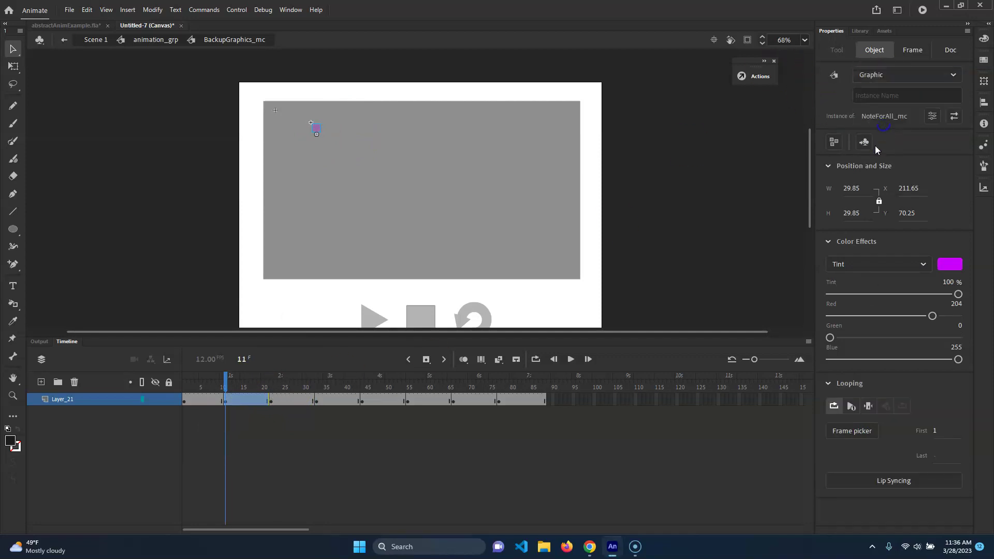
pyautogui.click(609, 268)
# Change the NoteForAll_mc instances at the frame 22 and frame 33 keyframes to Graphic behavior.
pyautogui.hotkey('shift', '.')
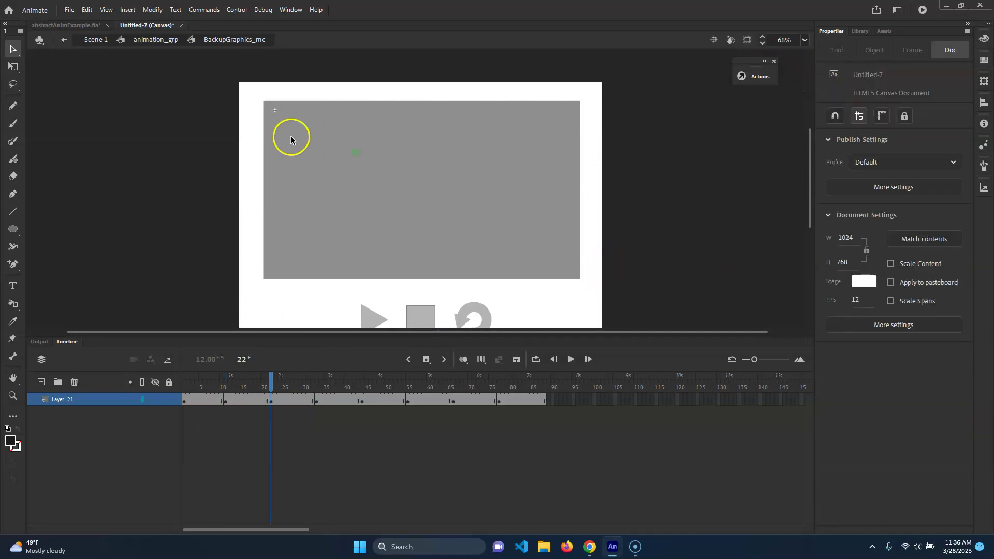
pyautogui.click(359, 159)
pyautogui.click(905, 78)
pyautogui.click(901, 125)
pyautogui.click(570, 289)
pyautogui.hotkey('shift', '.')
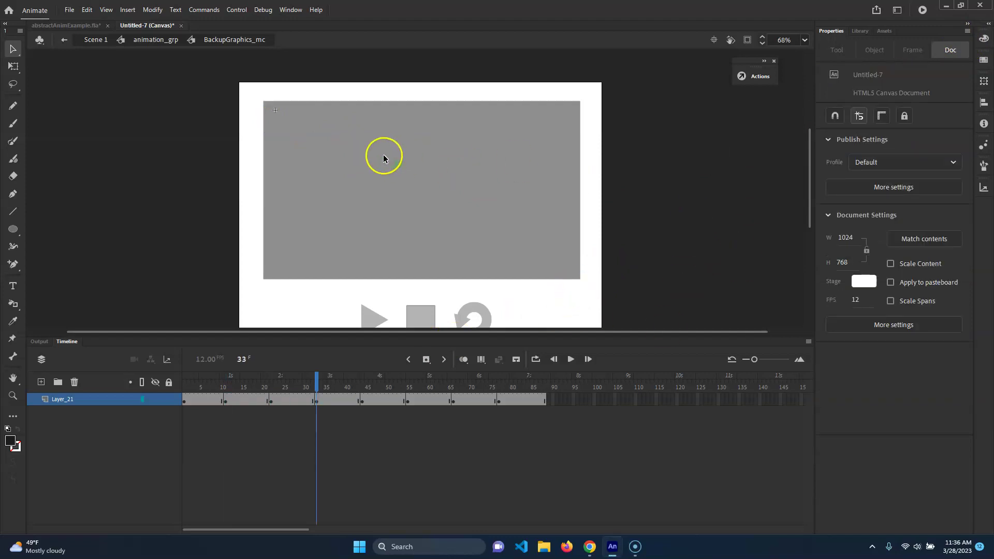
pyautogui.click(396, 169)
pyautogui.click(900, 78)
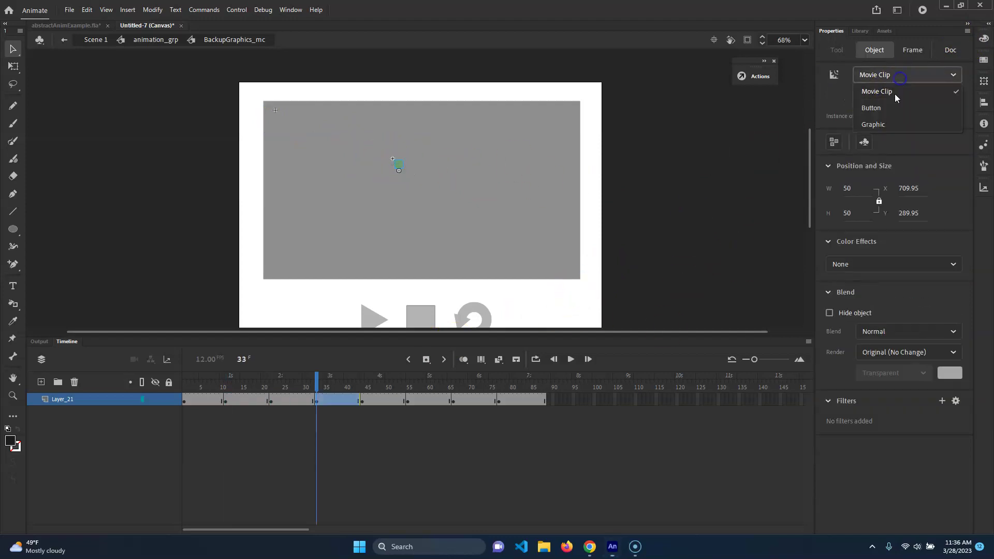
pyautogui.click(898, 126)
# Change the NoteForAll_mc instances at the frame 44 and frame 55 keyframes to Graphic behavior.
pyautogui.click(362, 397)
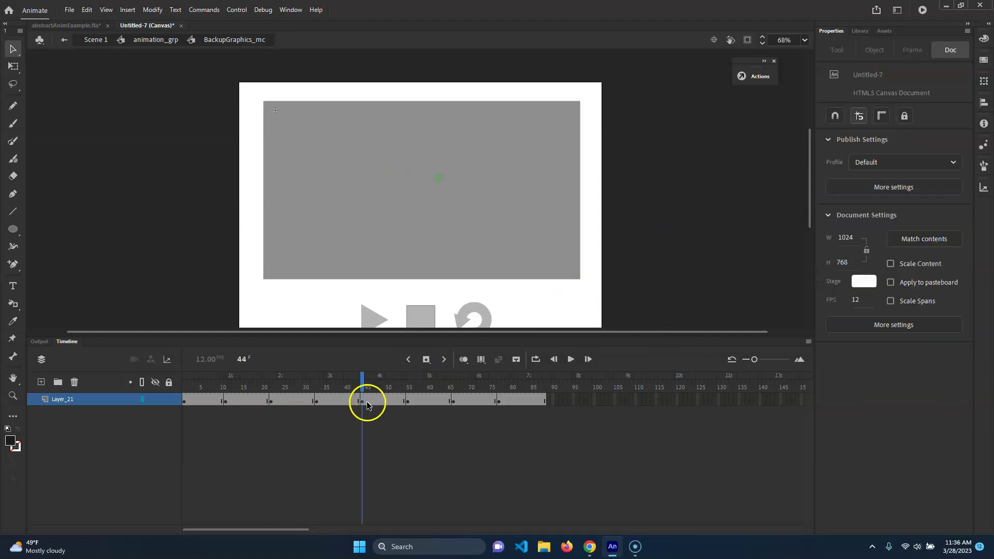
pyautogui.click(437, 181)
pyautogui.click(904, 75)
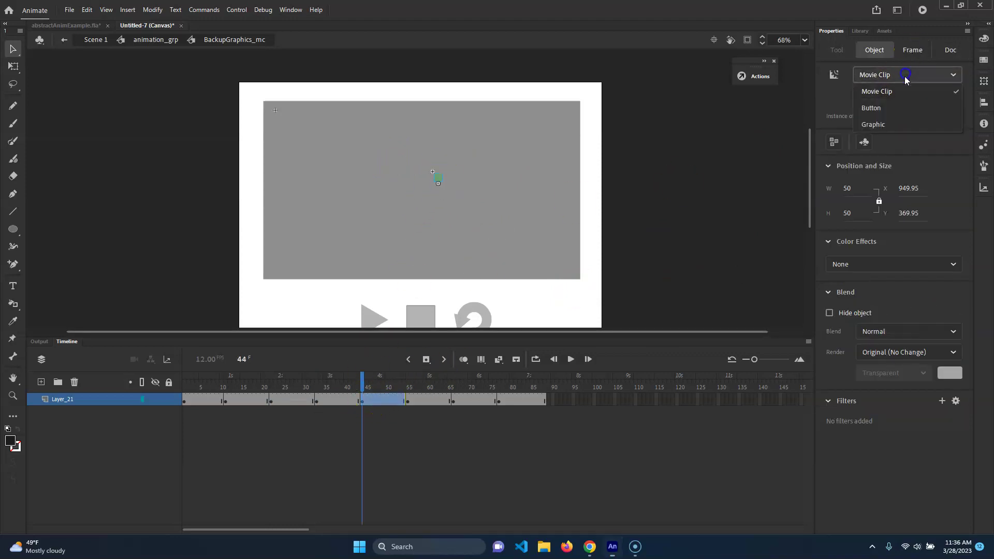
pyautogui.click(892, 126)
pyautogui.hotkey('shift', '.')
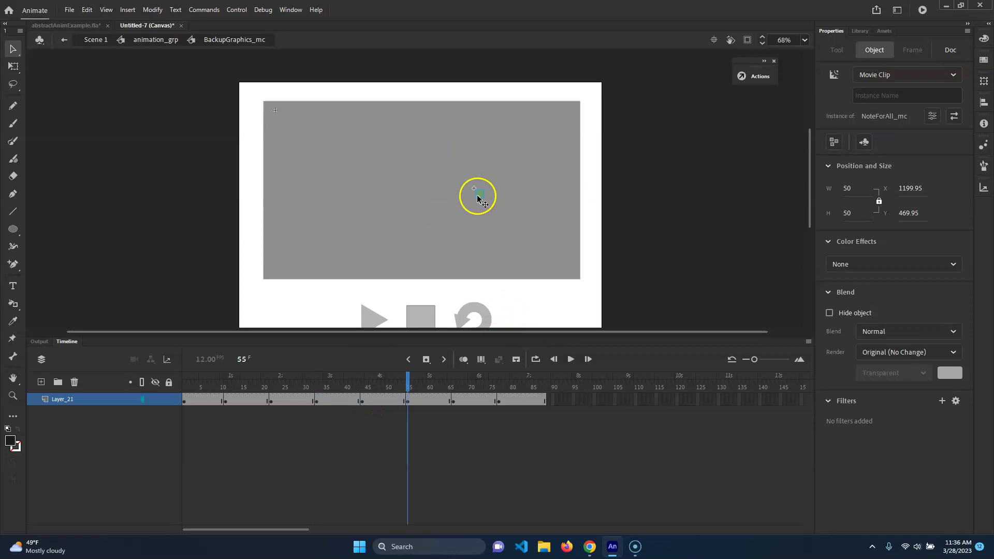
pyautogui.click(904, 76)
pyautogui.click(899, 126)
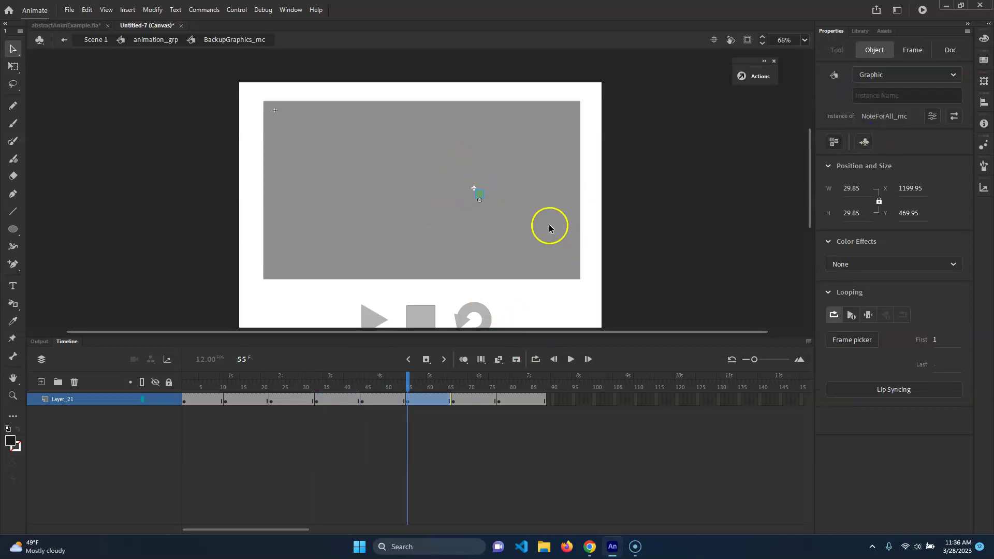
pyautogui.click(537, 217)
# Change the NoteForAll_mc instances at the frame 66 and frame 77 keyframes to Graphic behavior.
pyautogui.hotkey('shift', '.')
pyautogui.click(520, 221)
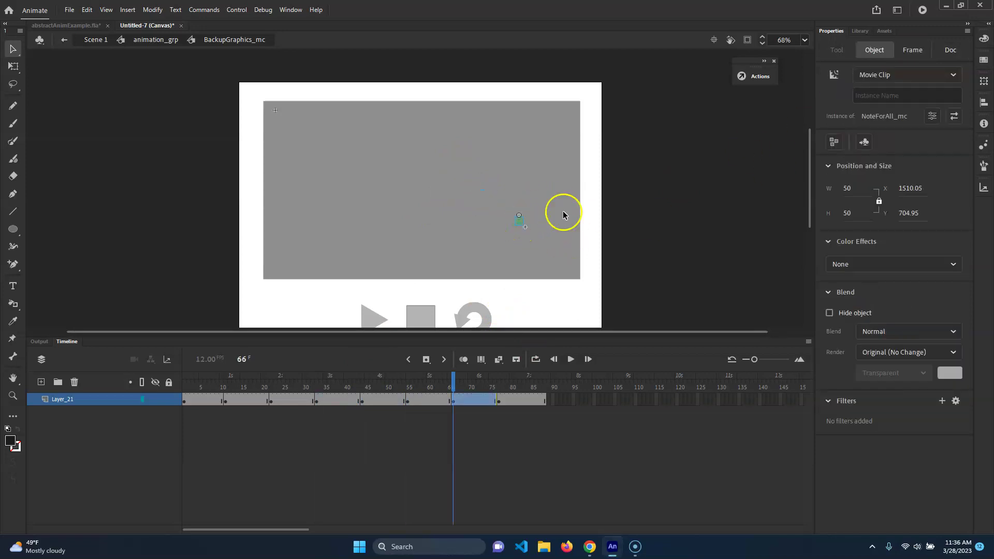
pyautogui.click(879, 78)
pyautogui.click(868, 124)
pyautogui.click(544, 228)
pyautogui.hotkey('shift', '.')
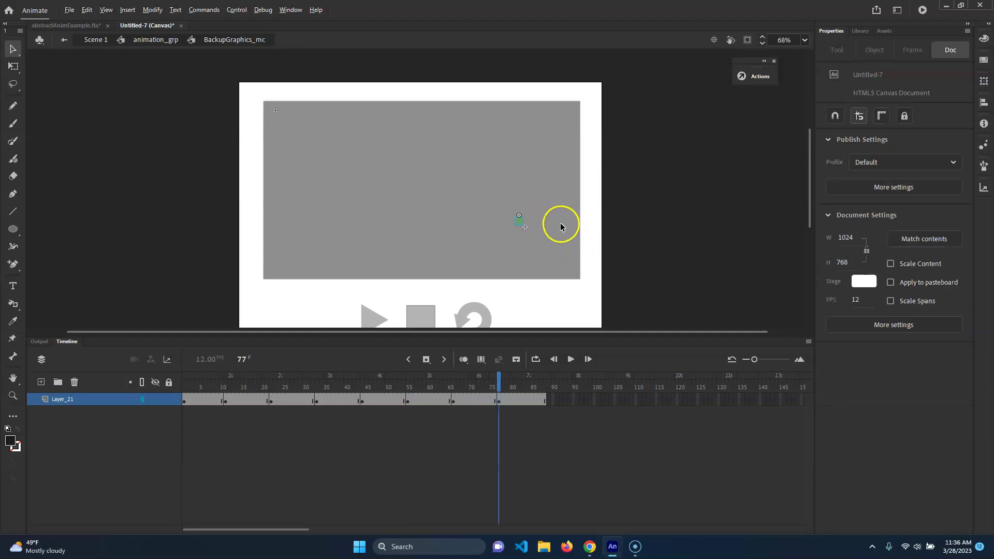
pyautogui.click(564, 206)
pyautogui.click(877, 75)
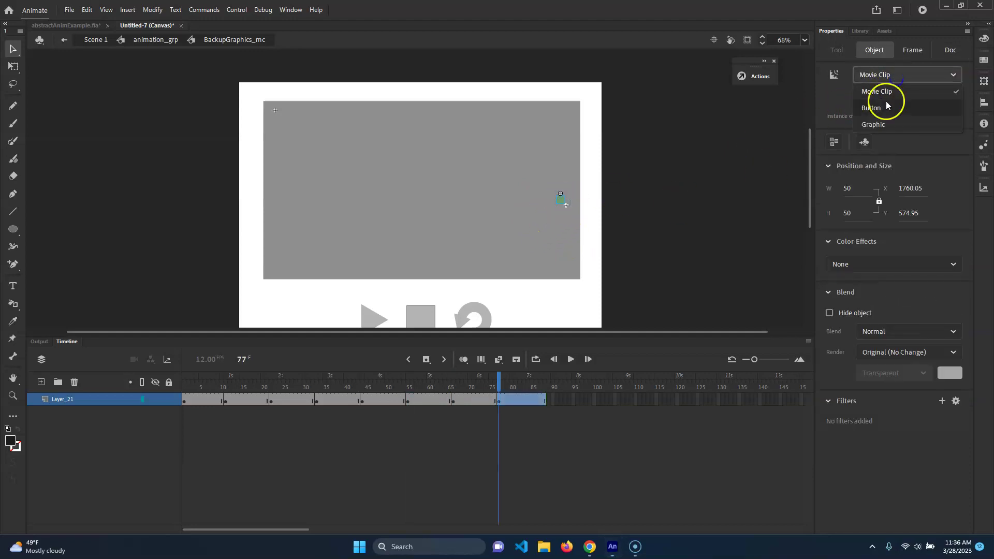
pyautogui.click(876, 126)
# Return to the animation_grp symbol and scrub its timeline around frames 94 to 100 to check the copied dot animation.
pyautogui.click(152, 40)
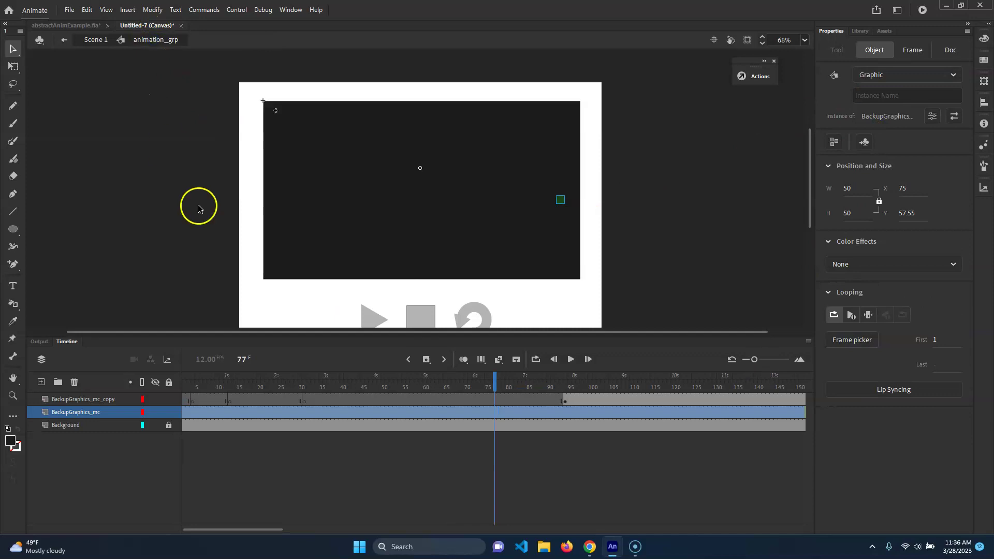
pyautogui.click(568, 387)
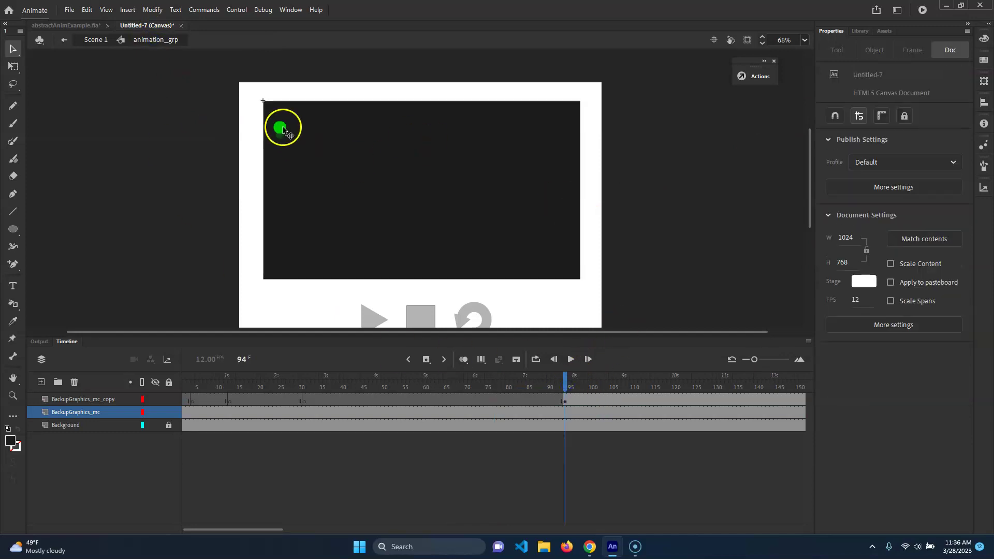
pyautogui.moveTo(571, 384); pyautogui.dragTo(589, 383)
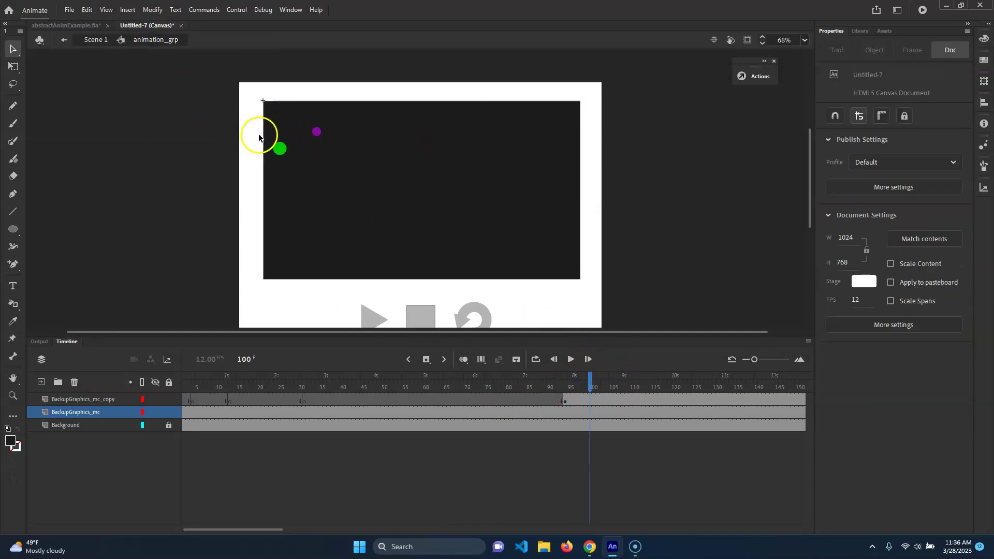
pyautogui.click(540, 377)
pyautogui.moveTo(361, 358); pyautogui.dragTo(587, 385)
# Open BackupGraphics_mc from the large green dot, go to its first frame, and open NoteForAll_mc to examine its motion tween.
pyautogui.click(277, 150)
pyautogui.doubleClick(276, 146)
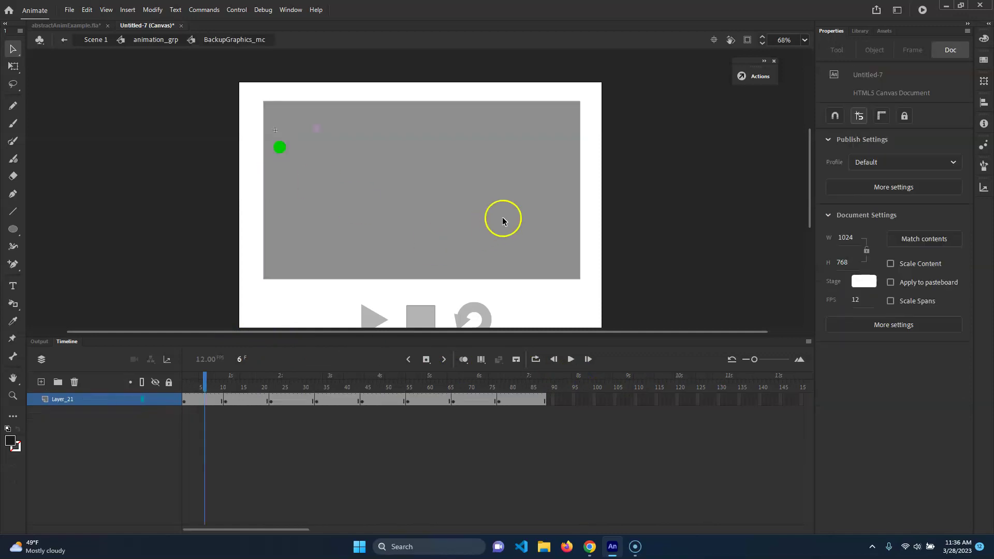
pyautogui.moveTo(223, 389); pyautogui.dragTo(184, 387)
pyautogui.doubleClick(276, 154)
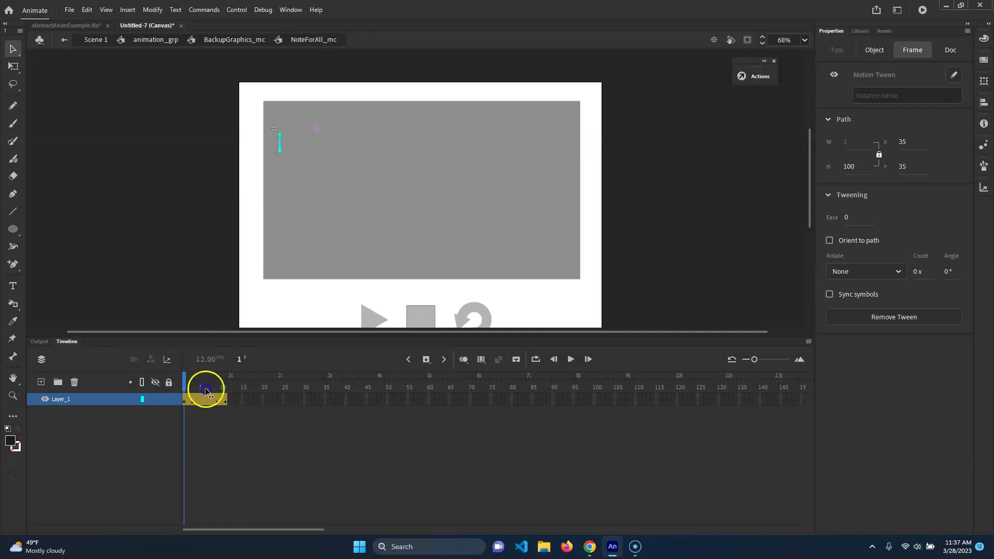
pyautogui.click(304, 354)
# Return to Scene 1, move the playhead back to frame 1, and test the movie in the browser.
pyautogui.click(96, 39)
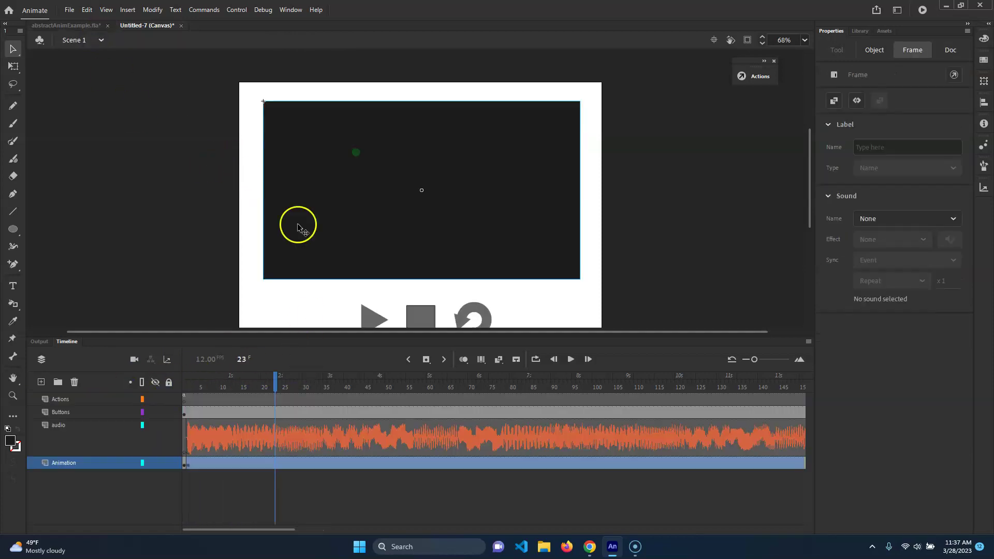
pyautogui.moveTo(292, 381); pyautogui.dragTo(138, 355)
pyautogui.click(138, 356)
pyautogui.hotkey('ctrl', 'Return')
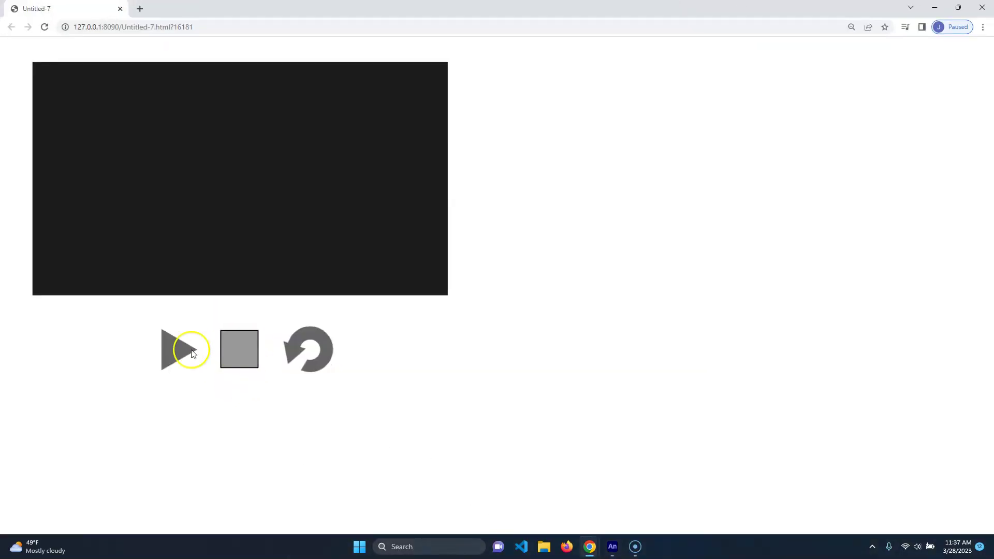
# Play and stop the animation repeatedly in the browser preview to check the buttons, and close the preview.
pyautogui.click(193, 354)
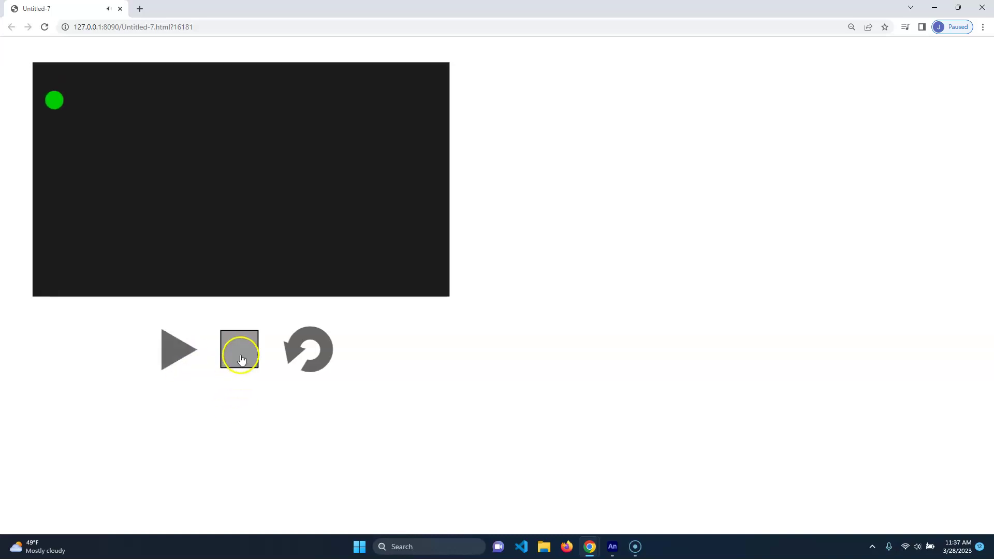
pyautogui.click(238, 417)
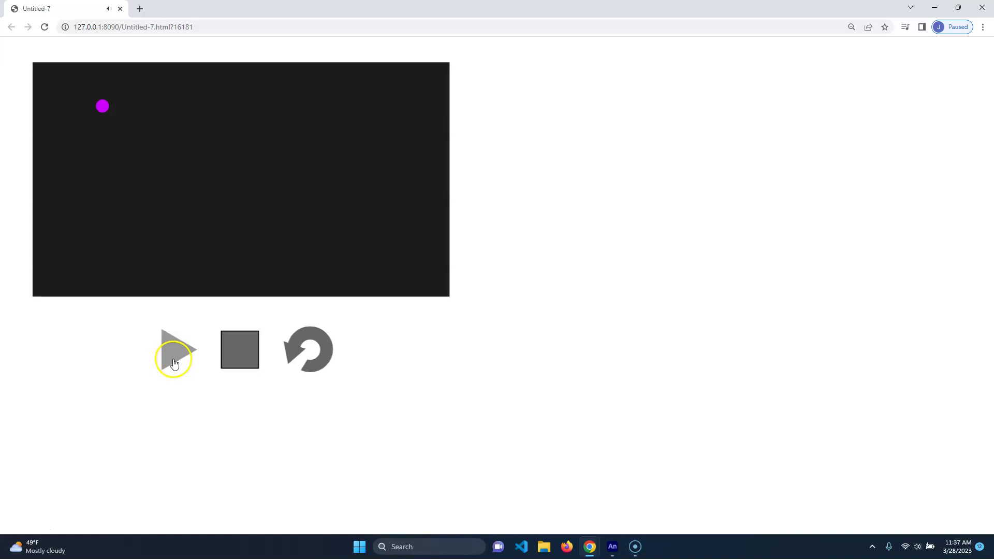
pyautogui.moveTo(202, 417); pyautogui.dragTo(243, 352)
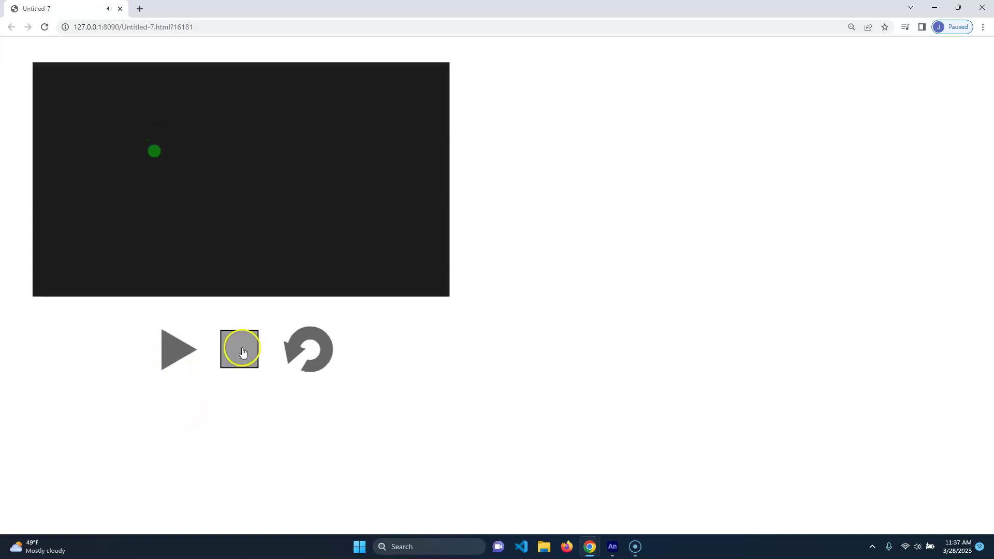
pyautogui.click(243, 352)
pyautogui.click(164, 428)
pyautogui.click(175, 318)
pyautogui.click(220, 424)
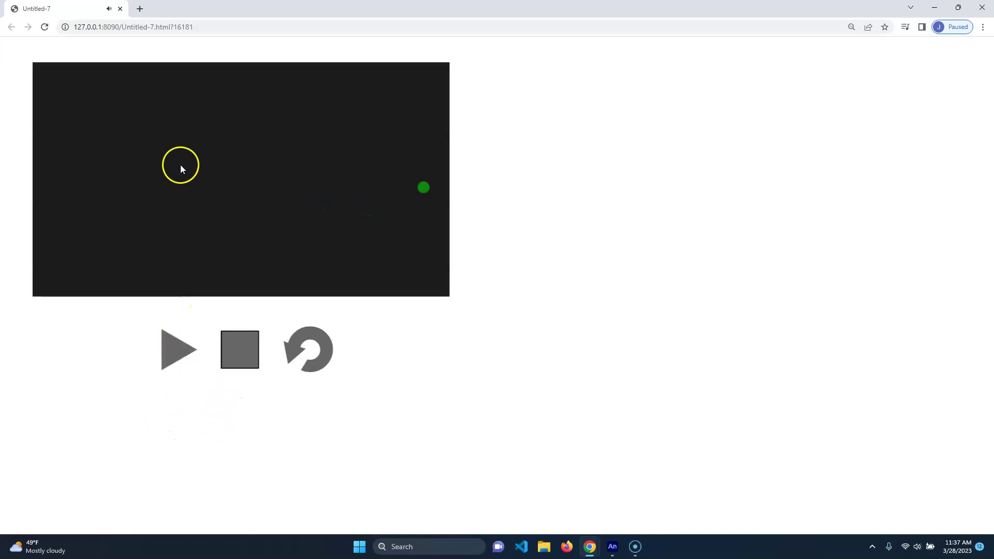
pyautogui.click(982, 7)
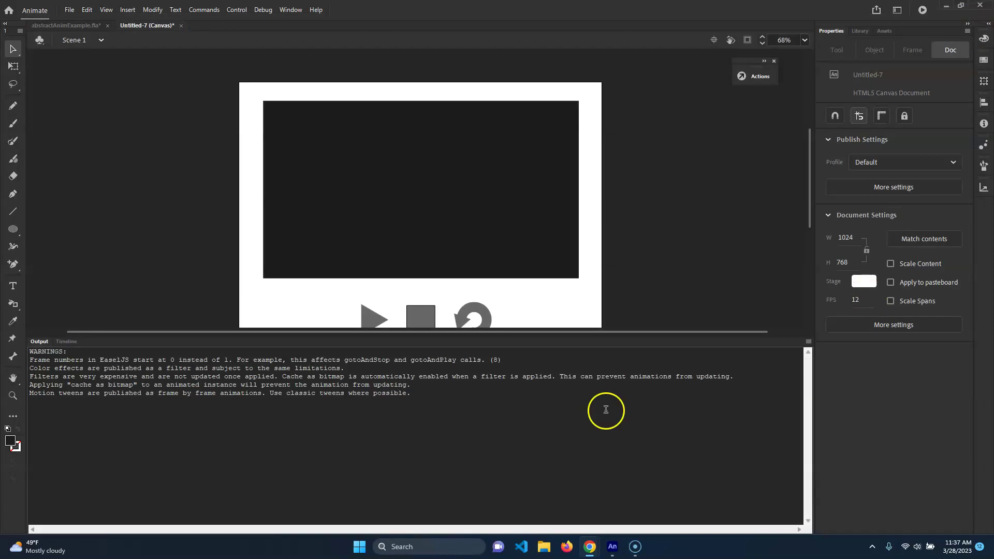
# Show the timeline again, scrub Scene 1 to frame 42, and enlarge the timeline frames.
pyautogui.click(66, 342)
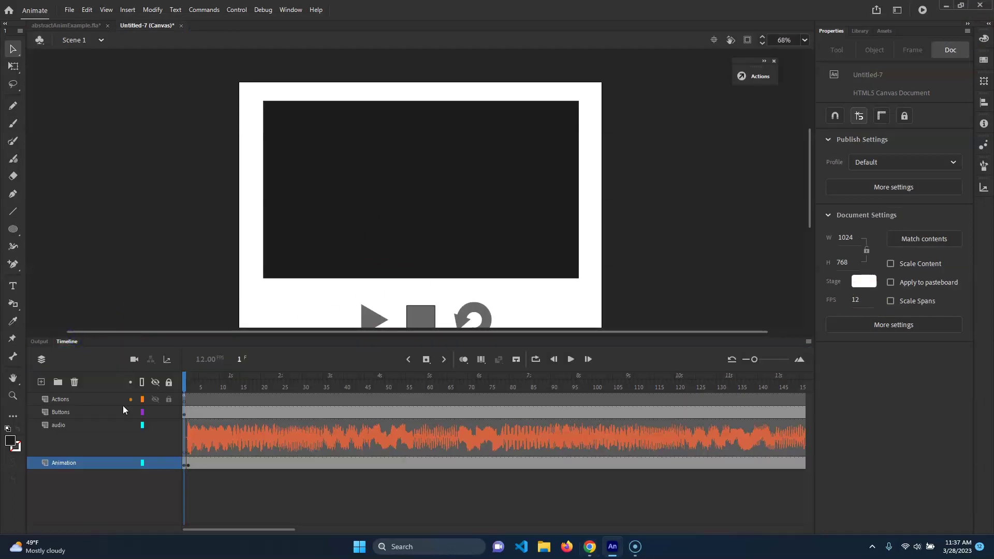
pyautogui.moveTo(205, 385); pyautogui.dragTo(351, 389)
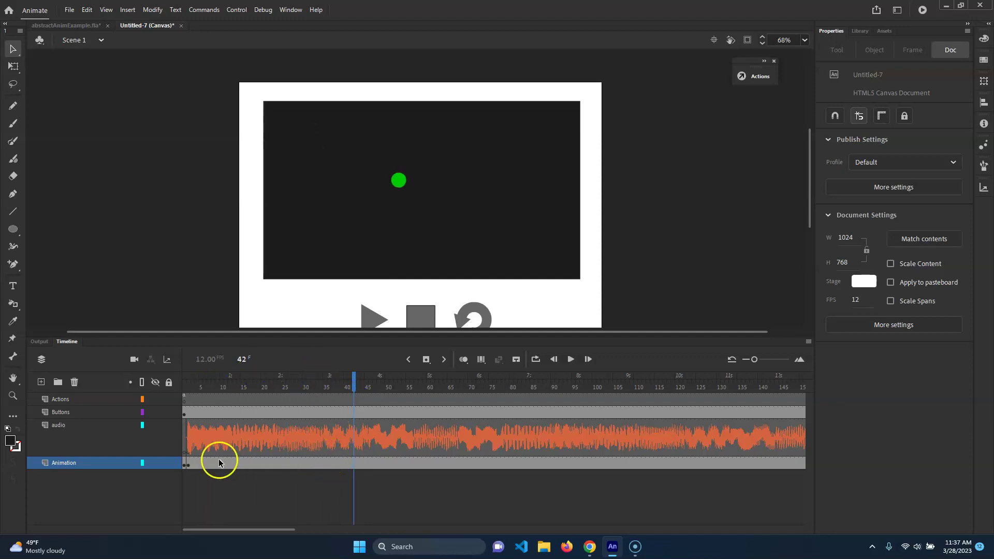
pyautogui.click(798, 361)
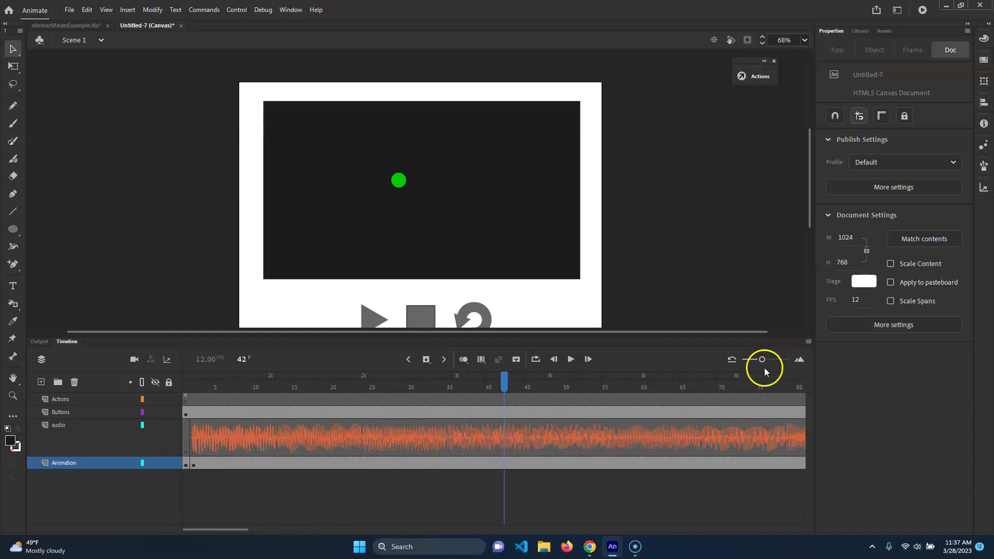
# Compare the audio layer's frame 1 with its sound frames, select frame 33, and choose Repeat for the sound.
pyautogui.click(190, 440)
pyautogui.click(186, 378)
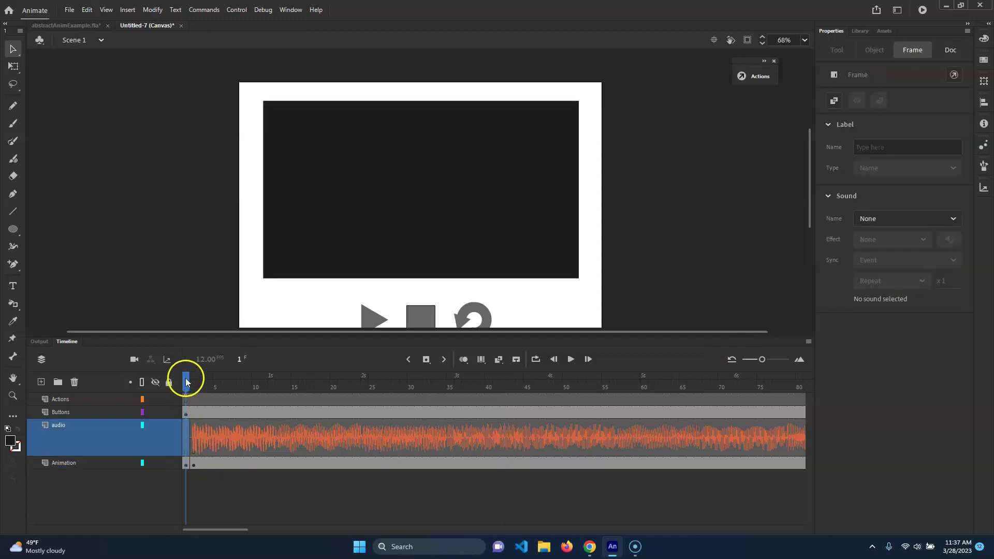
pyautogui.click(171, 441)
pyautogui.click(186, 443)
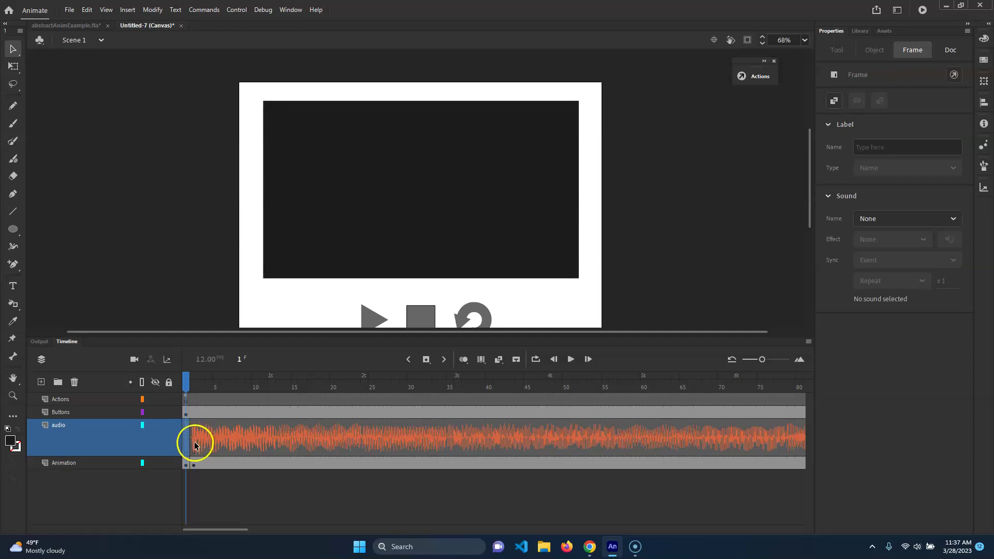
pyautogui.click(197, 444)
pyautogui.moveTo(202, 374); pyautogui.dragTo(436, 373)
pyautogui.click(436, 446)
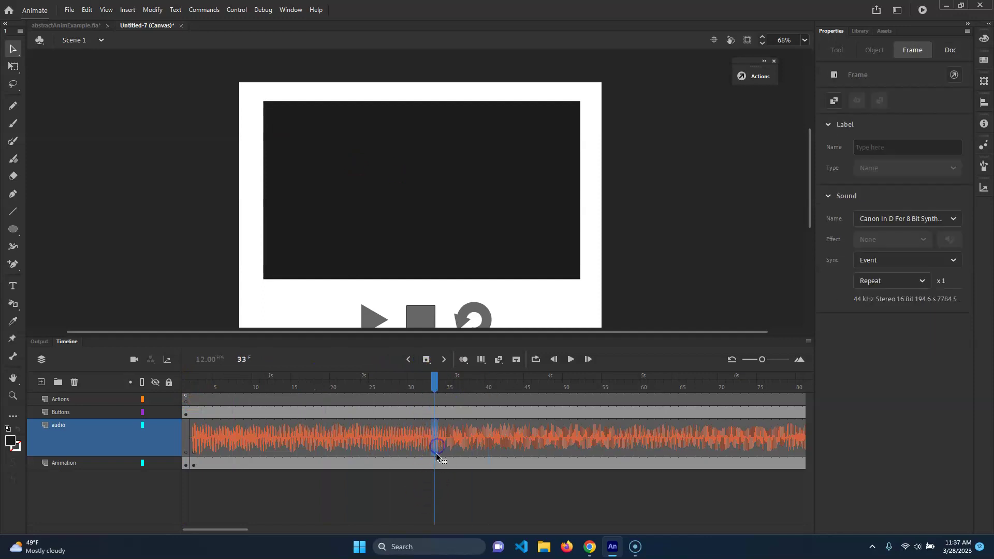
pyautogui.click(923, 282)
pyautogui.click(901, 299)
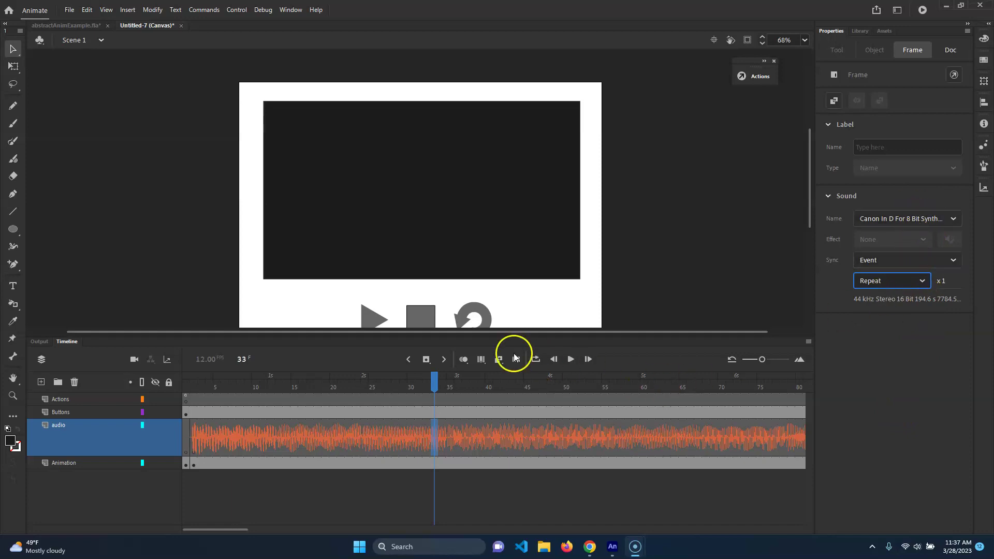
# Extend the Actions, Buttons and audio layers to frame 181 so they match the end of the Animation layer.
pyautogui.moveTo(430, 381); pyautogui.dragTo(410, 398)
pyautogui.click(202, 525)
pyautogui.moveTo(238, 533); pyautogui.dragTo(352, 540)
pyautogui.moveTo(466, 399); pyautogui.dragTo(537, 392)
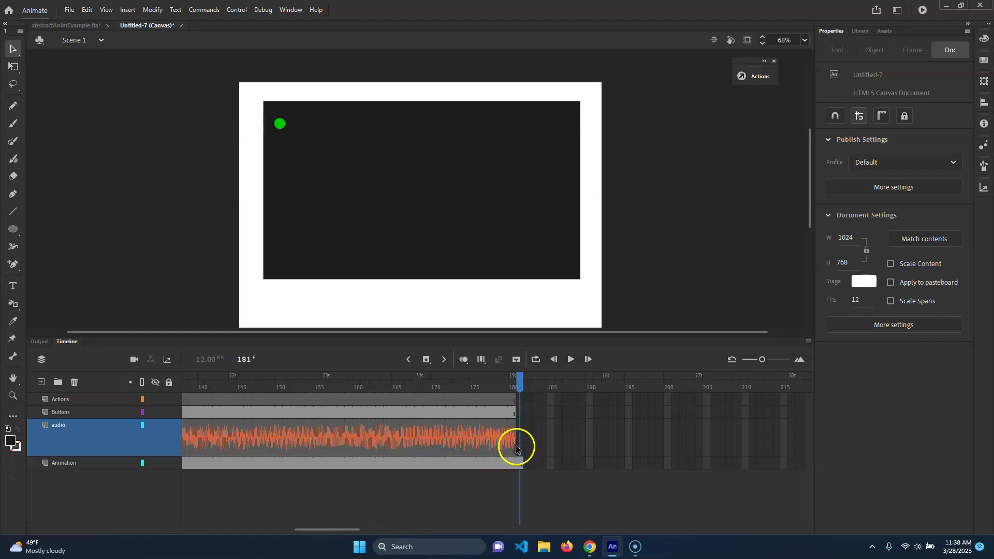
pyautogui.moveTo(519, 400); pyautogui.dragTo(517, 444)
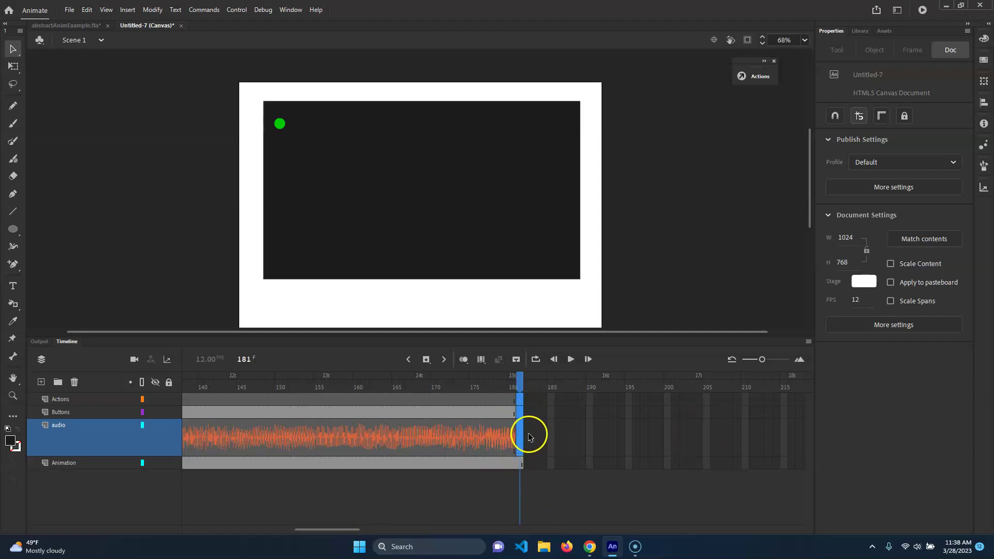
pyautogui.click(520, 412)
pyautogui.moveTo(518, 384)
pyautogui.mouseDown()
pyautogui.moveTo(497, 384)
pyautogui.moveTo(526, 385)
pyautogui.mouseUp()
pyautogui.click(528, 458)
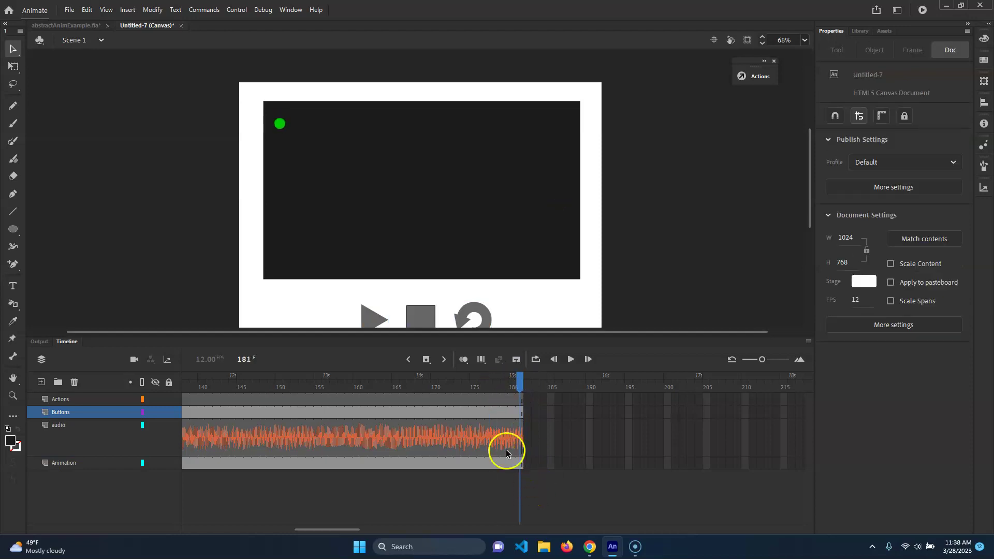
# Insert the HTML5 Canvas timeline navigation snippet "Stop at this Frame" on frame 181 of the Actions layer.
pyautogui.moveTo(519, 386); pyautogui.dragTo(536, 387)
pyautogui.click(520, 401)
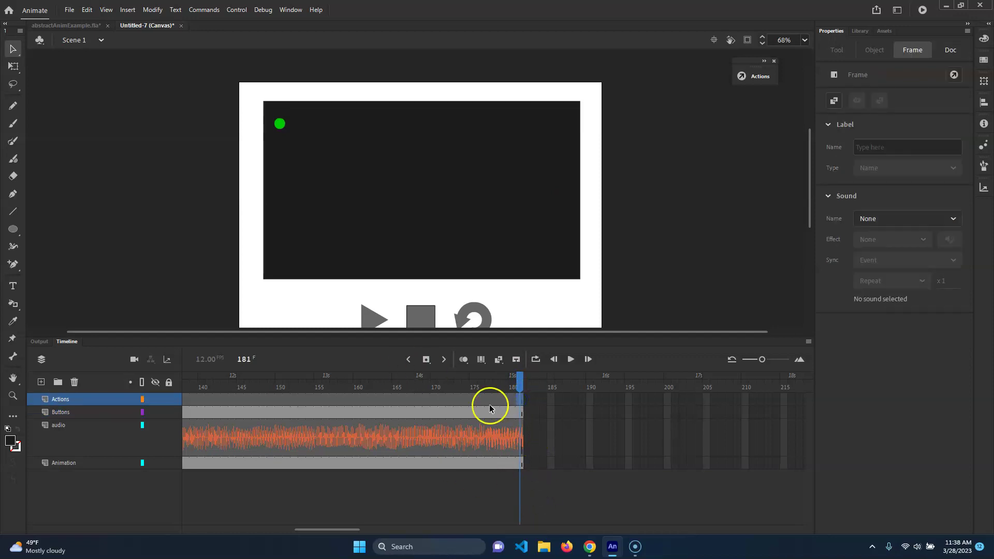
pyautogui.click(756, 79)
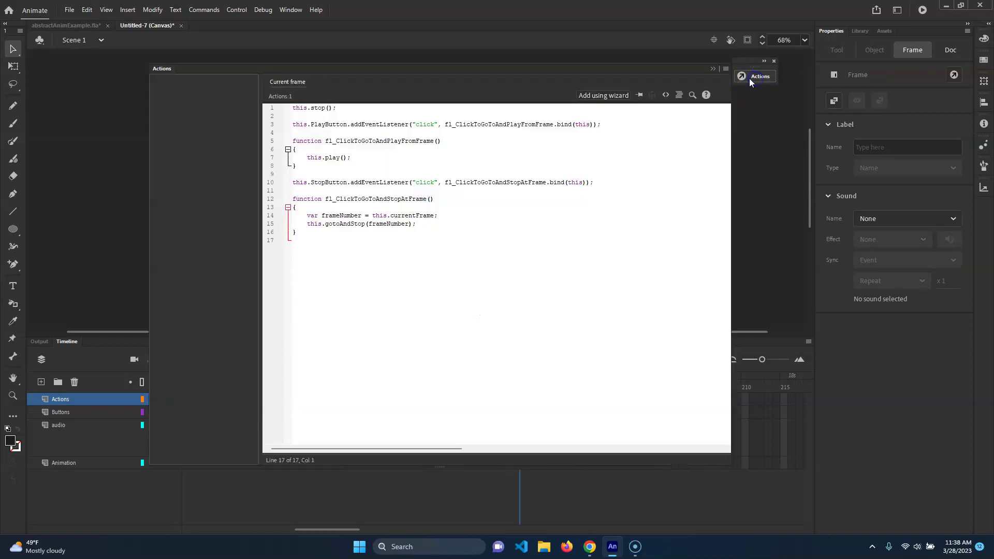
pyautogui.click(665, 95)
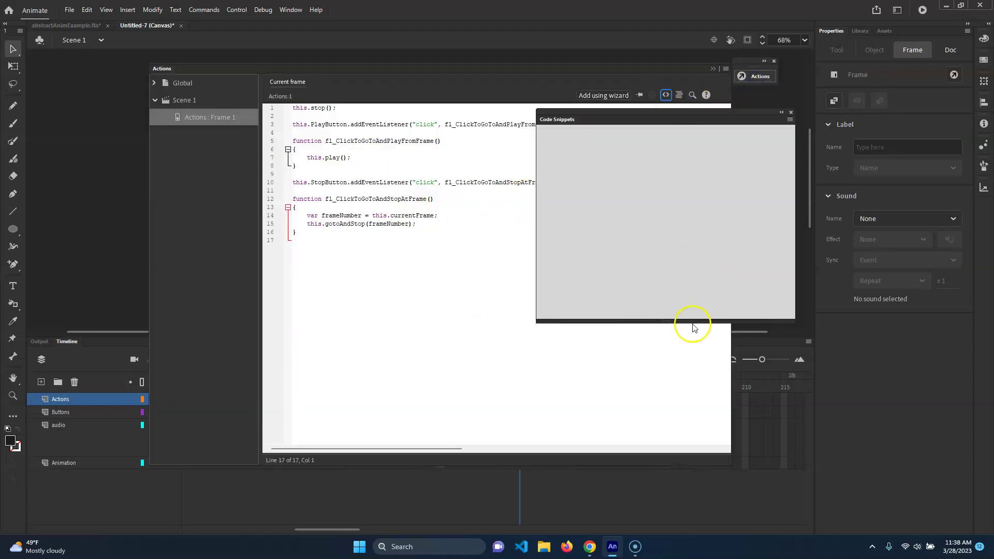
pyautogui.click(759, 120)
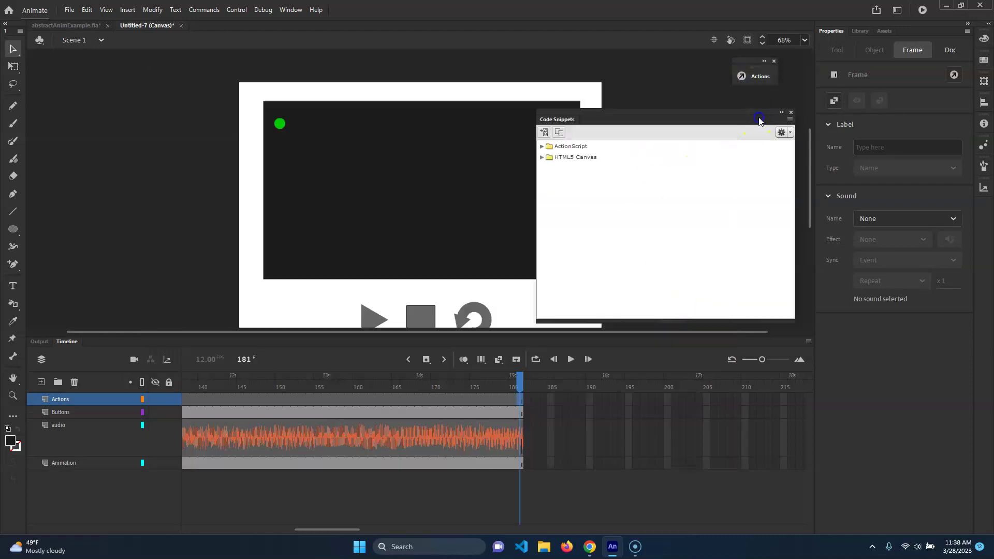
pyautogui.click(542, 157)
pyautogui.click(550, 169)
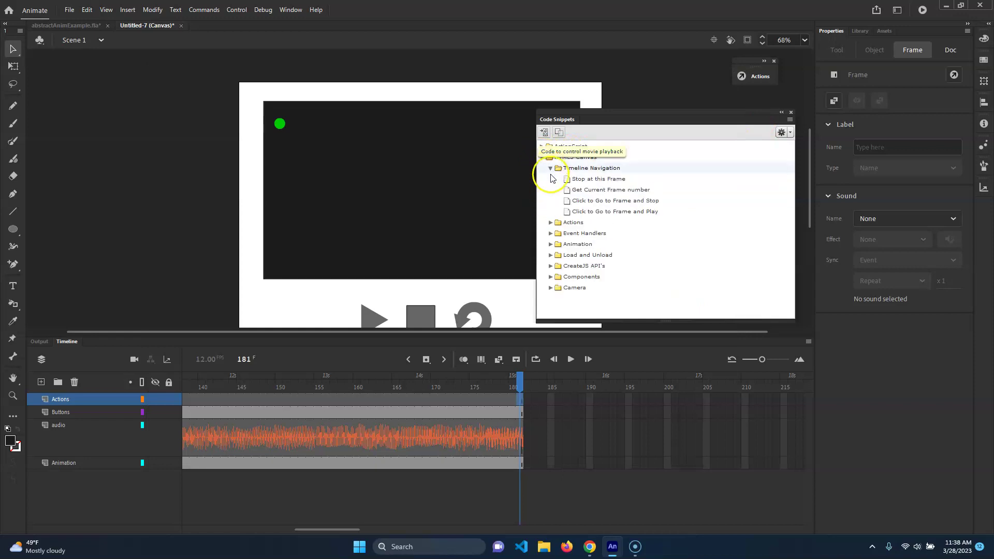
pyautogui.doubleClick(617, 179)
pyautogui.click(308, 172)
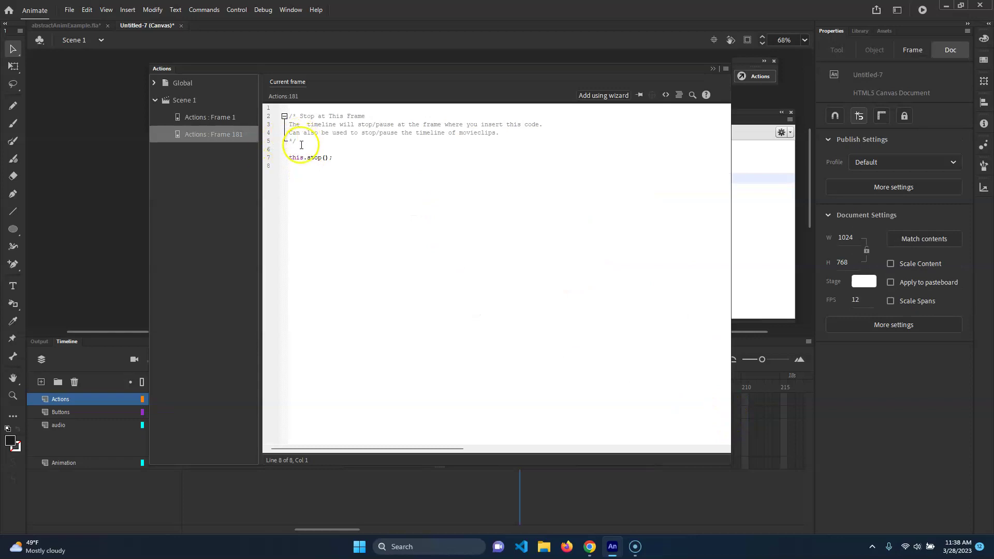
# Delete the explanatory comment and blank lines above this.stop(); in the frame 181 script.
pyautogui.moveTo(293, 150); pyautogui.dragTo(231, 93)
pyautogui.press('Delete')
pyautogui.press('Delete')
pyautogui.press('Delete')
# Move the Actions window aside, test the movie in the browser, and close the preview.
pyautogui.moveTo(399, 78); pyautogui.dragTo(597, 120)
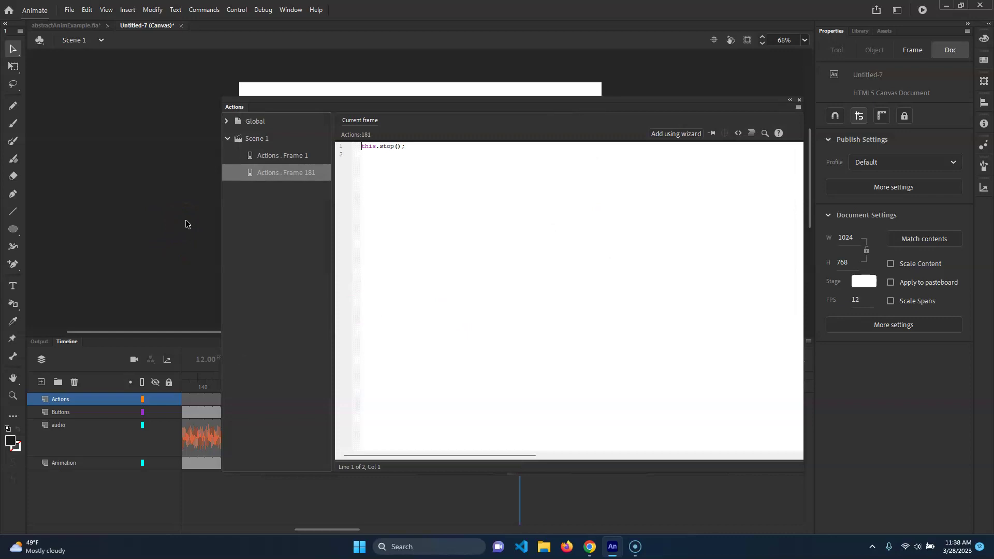
pyautogui.hotkey('ctrl', 'Return')
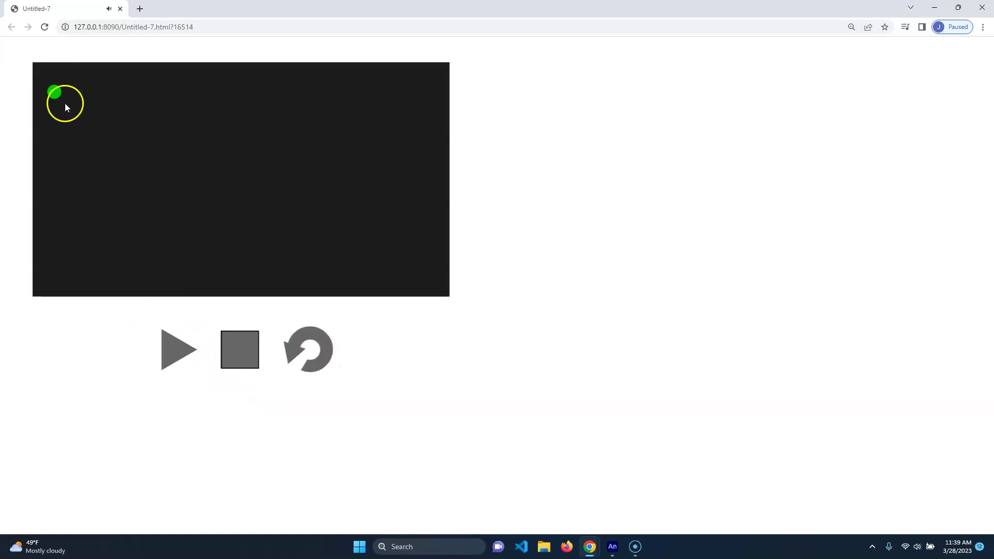
pyautogui.click(982, 7)
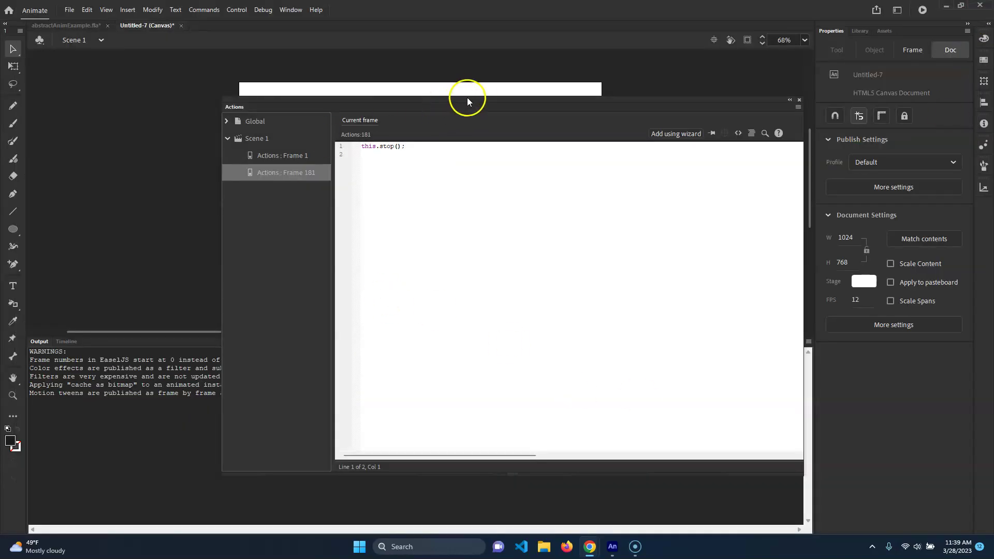
# Add the "Click to Go to Frame and Play" snippet for the ReplayButton instance to the frame 181 script.
pyautogui.moveTo(467, 99); pyautogui.dragTo(429, 362)
pyautogui.click(485, 309)
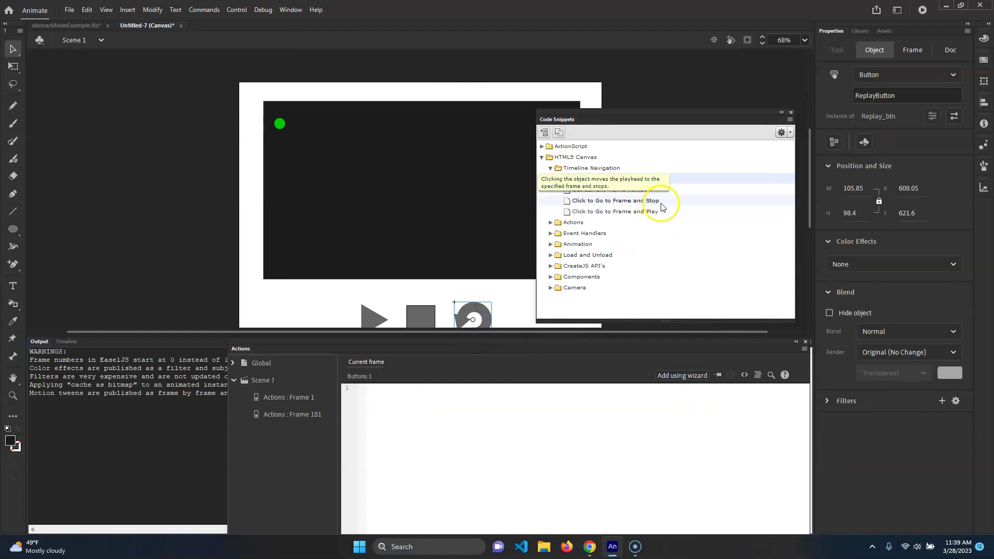
pyautogui.doubleClick(590, 212)
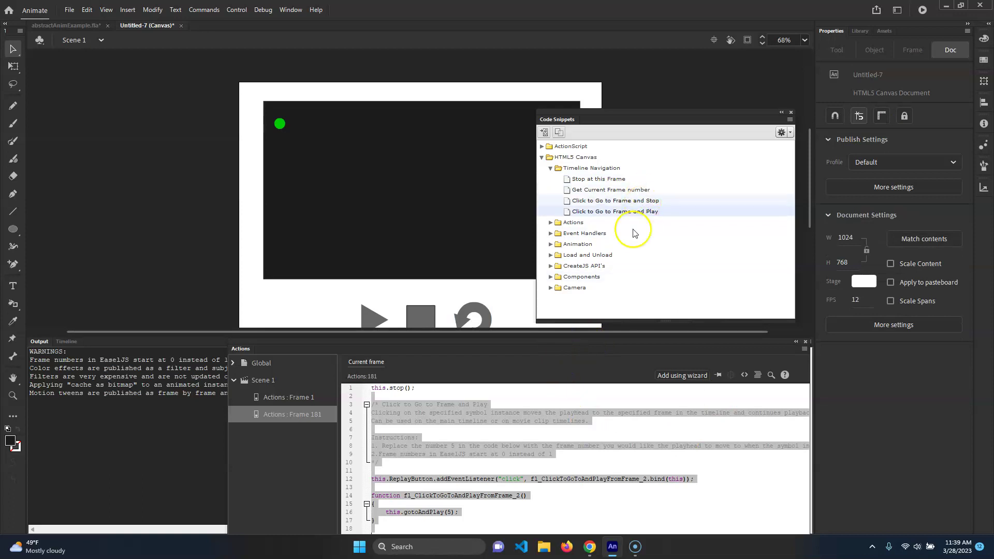
pyautogui.moveTo(614, 343); pyautogui.dragTo(501, 73)
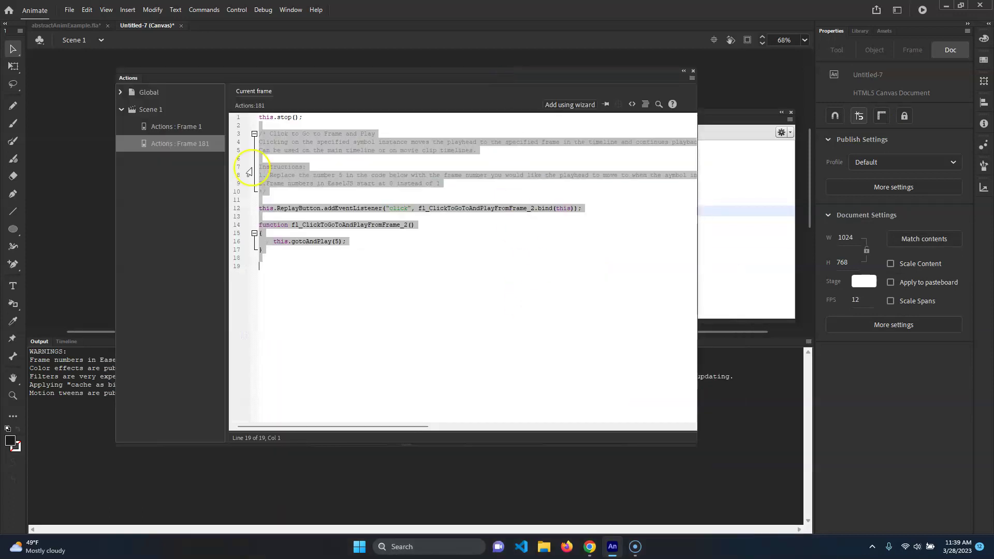
# Delete the instruction comment from the replay code and place the cursor at the gotoAndPlay frame number.
pyautogui.click(364, 217)
pyautogui.moveTo(284, 195); pyautogui.dragTo(242, 130)
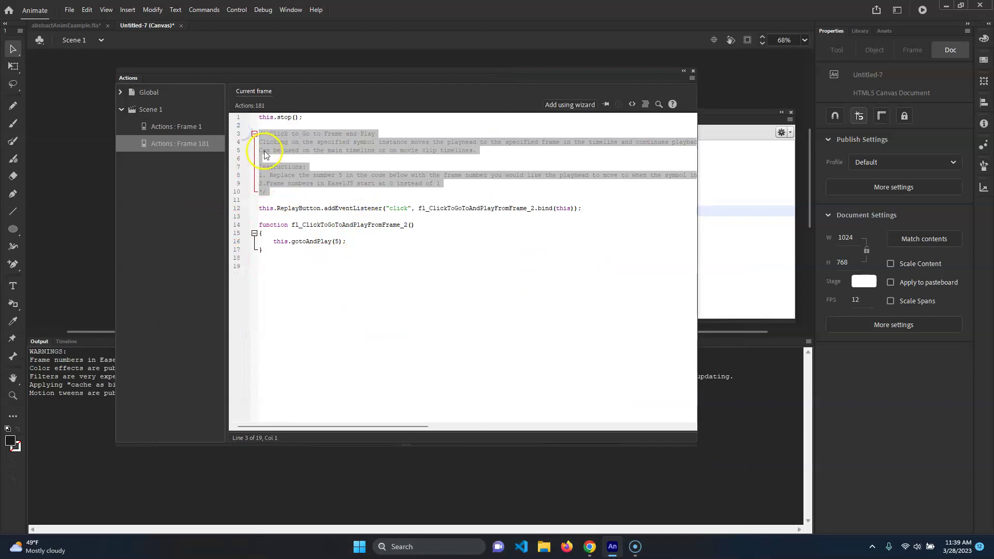
pyautogui.press('BackSpace')
pyautogui.press('BackSpace')
pyautogui.click(338, 166)
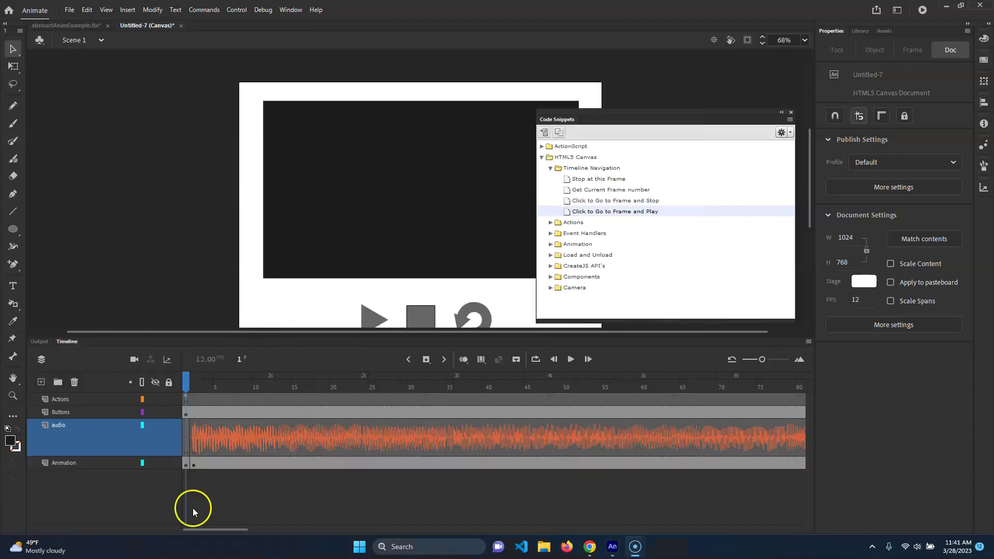
# Set the sound's sync to Stream on frame 2 of Scene 1's audio layer, and scrub the opening frames.
pyautogui.click(194, 454)
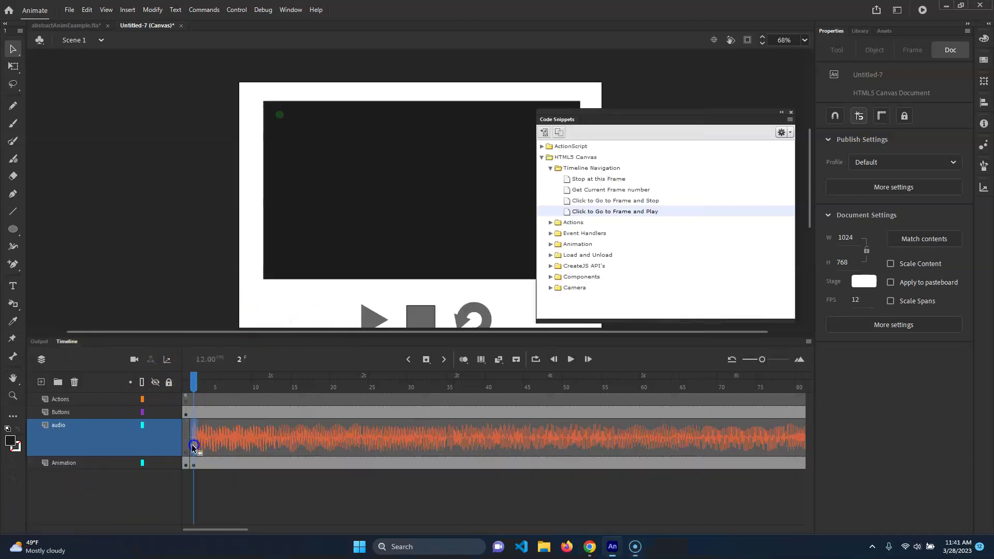
pyautogui.click(911, 262)
pyautogui.click(906, 276)
pyautogui.click(909, 257)
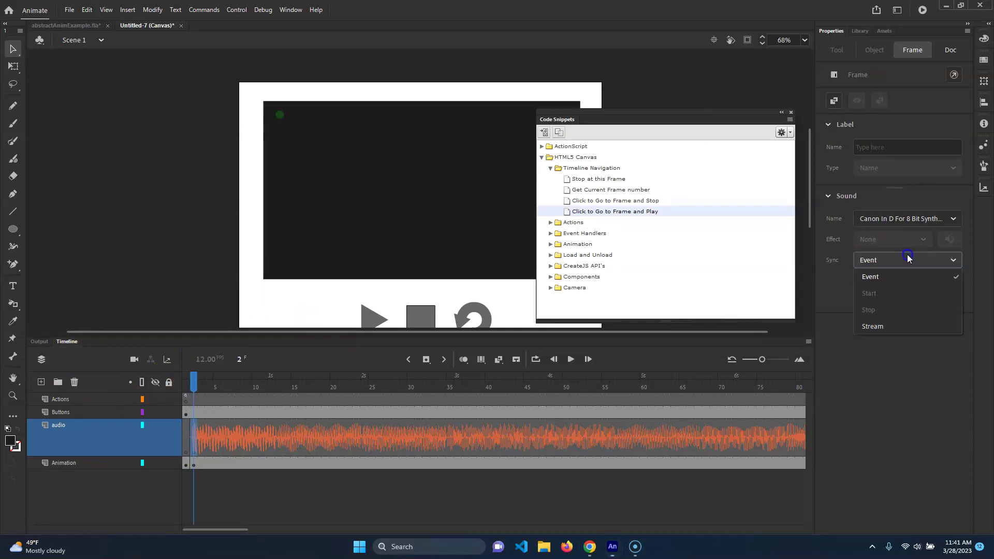
pyautogui.click(892, 327)
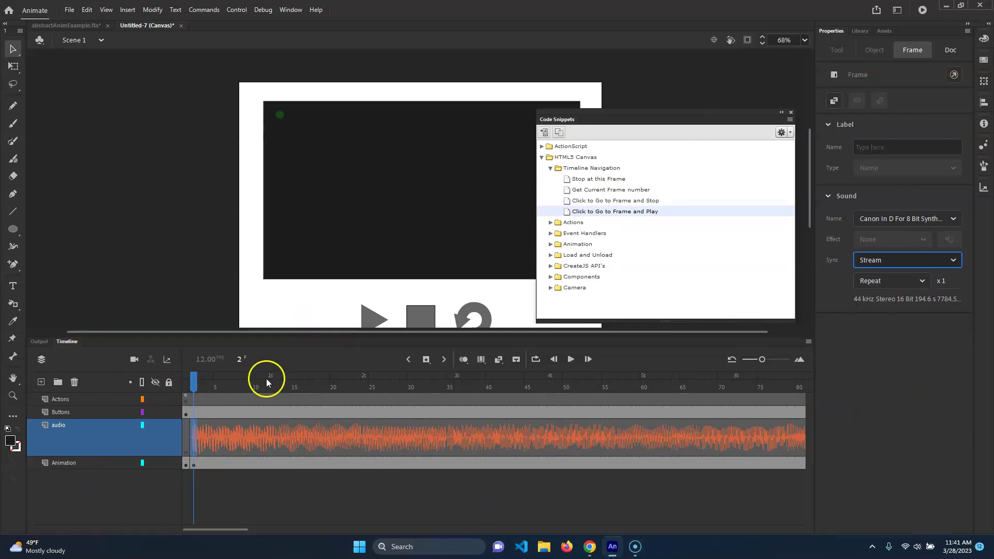
pyautogui.moveTo(277, 387); pyautogui.dragTo(198, 386)
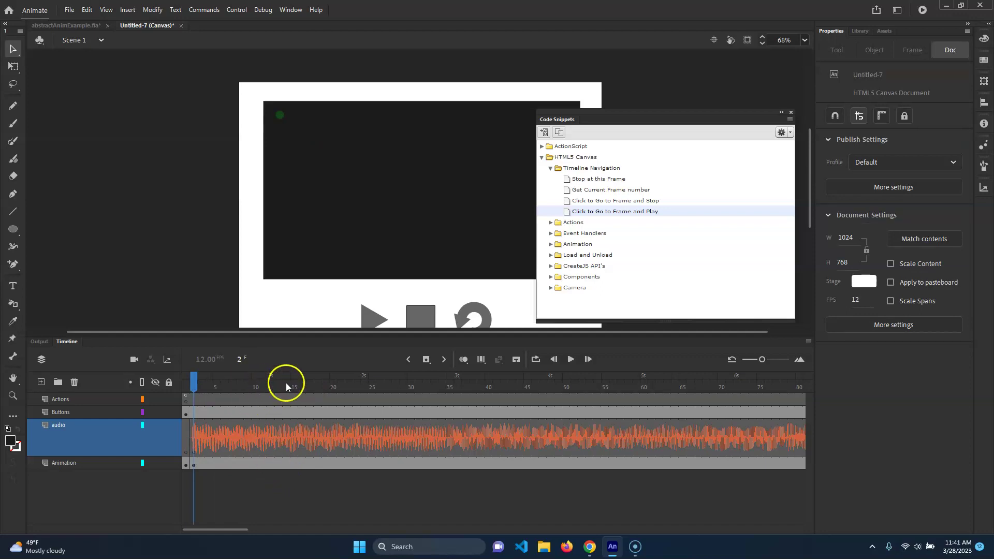
pyautogui.moveTo(282, 388); pyautogui.dragTo(236, 393)
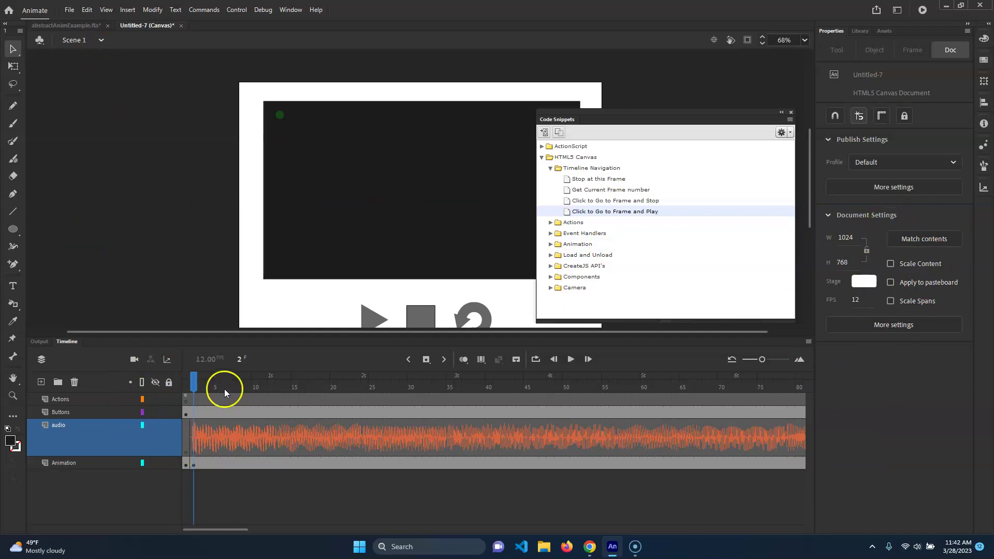
# Enter the animation_grp symbol, check the sync options of its sound, and delete its audio layer.
pyautogui.doubleClick(325, 203)
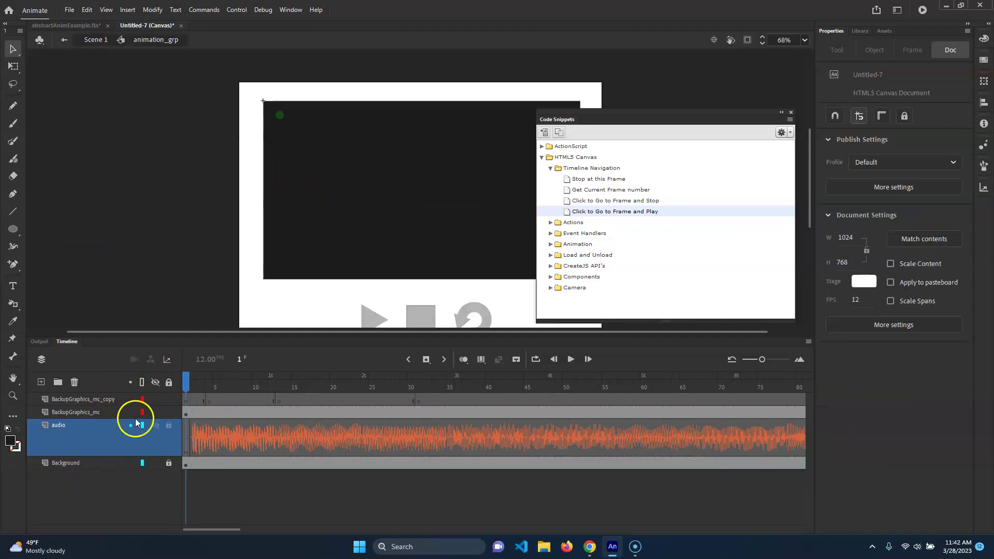
pyautogui.click(191, 438)
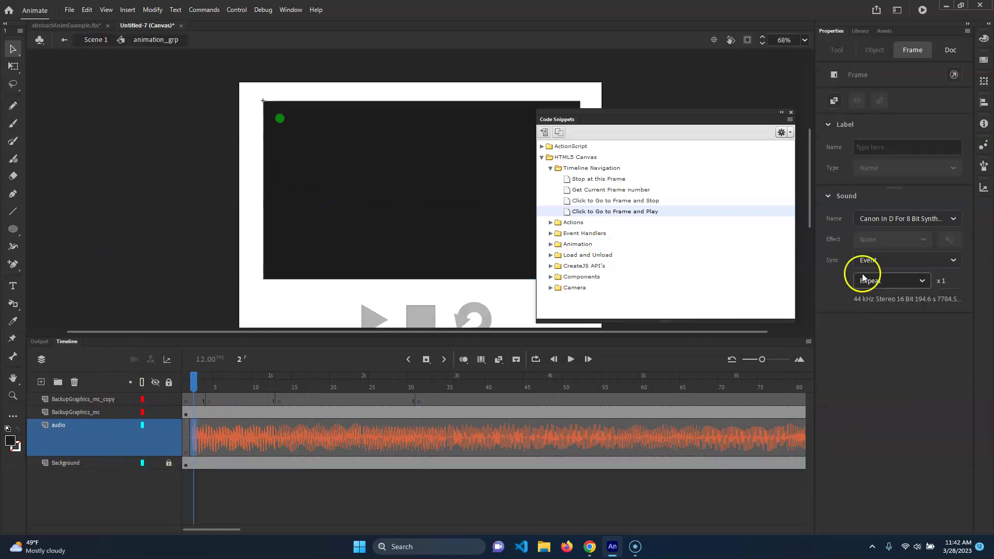
pyautogui.click(897, 261)
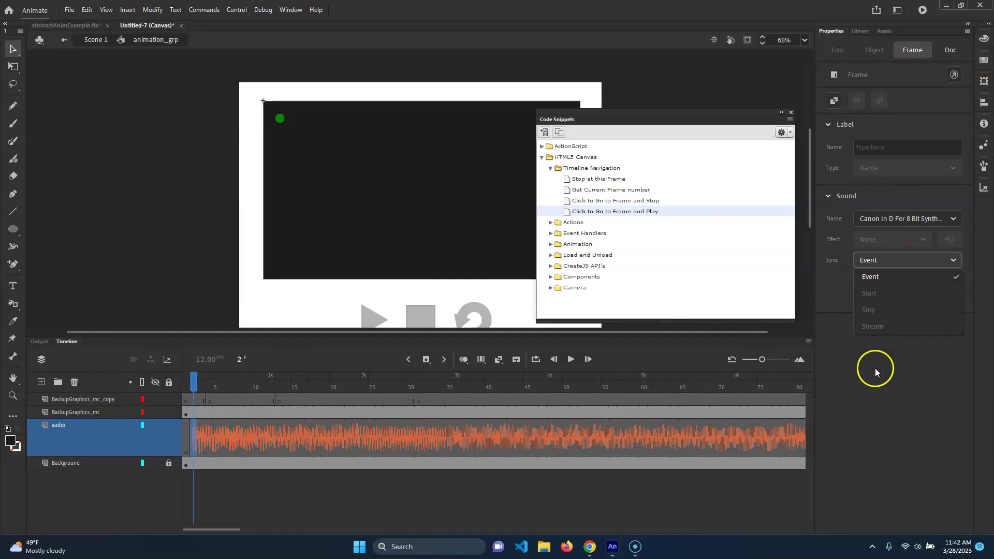
pyautogui.rightClick(95, 433)
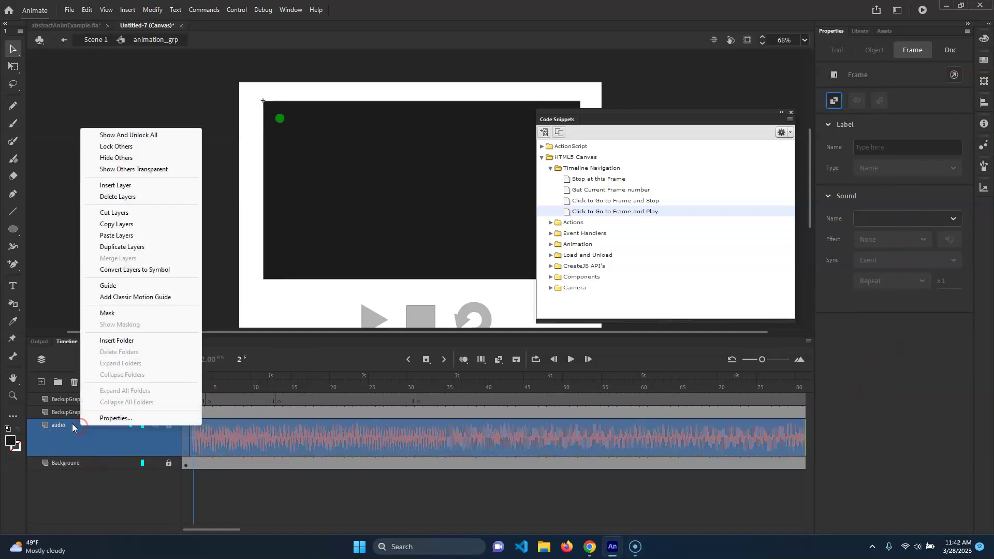
pyautogui.click(37, 493)
pyautogui.click(74, 382)
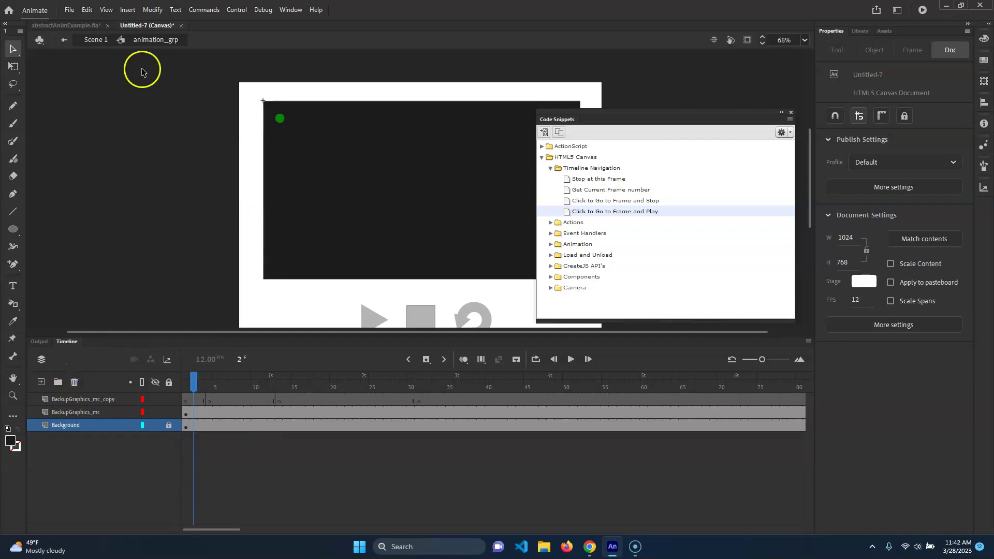
# Return to Scene 1, rewind to the start to check the audio layer's first sound frame, and test the movie.
pyautogui.click(96, 41)
pyautogui.moveTo(202, 373); pyautogui.dragTo(95, 404)
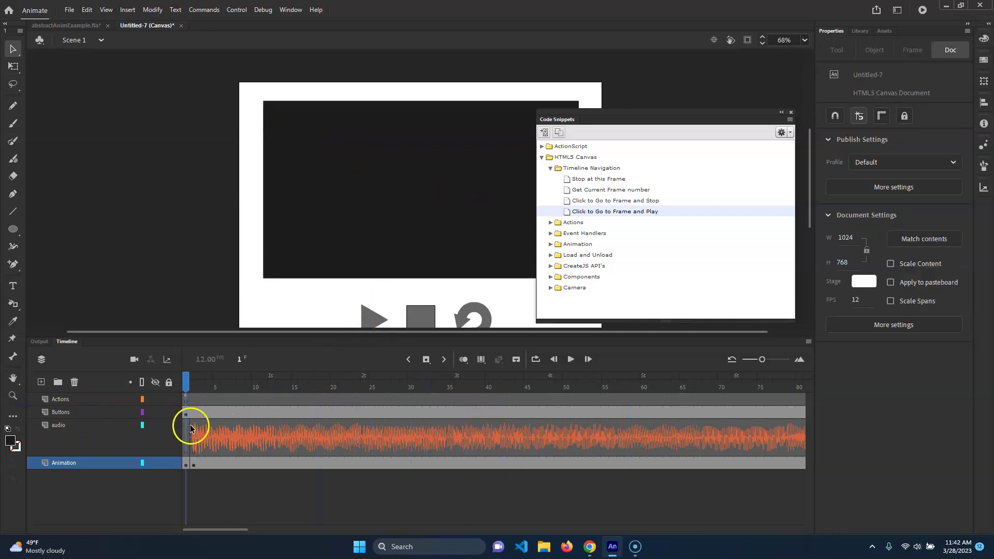
pyautogui.click(194, 441)
pyautogui.hotkey('ctrl', 'Return')
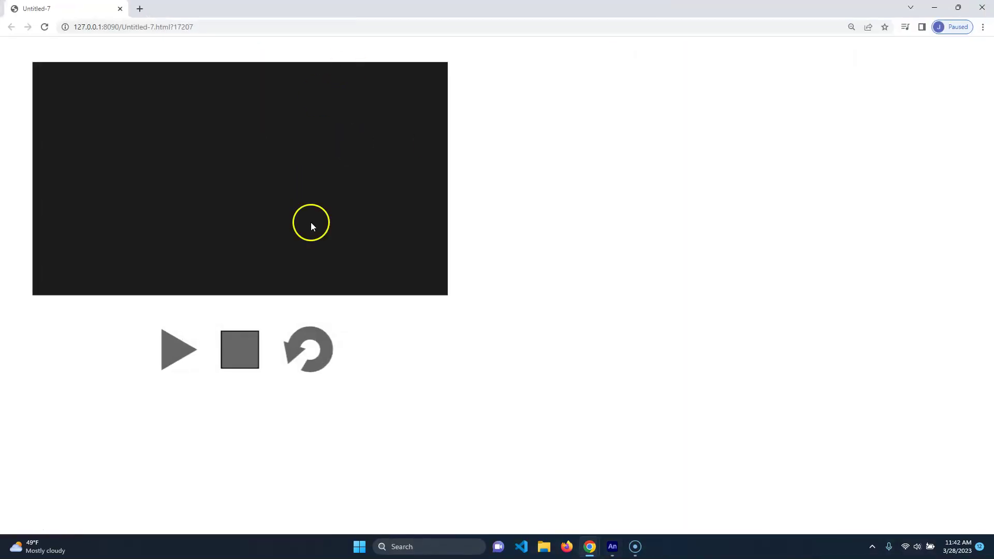
# Alternately play and stop the animation in the browser preview to check that picture and sound halt together.
pyautogui.click(177, 348)
pyautogui.click(240, 351)
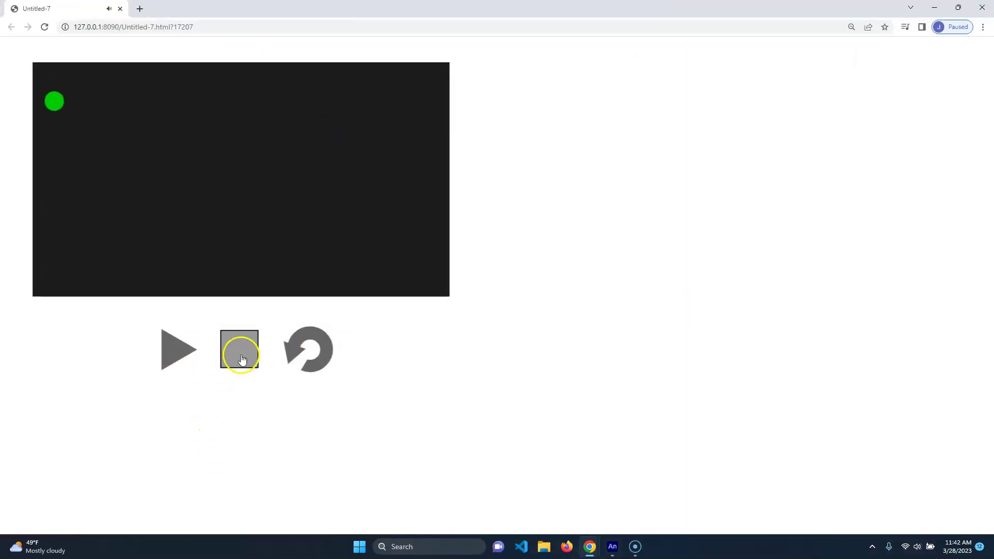
pyautogui.click(174, 352)
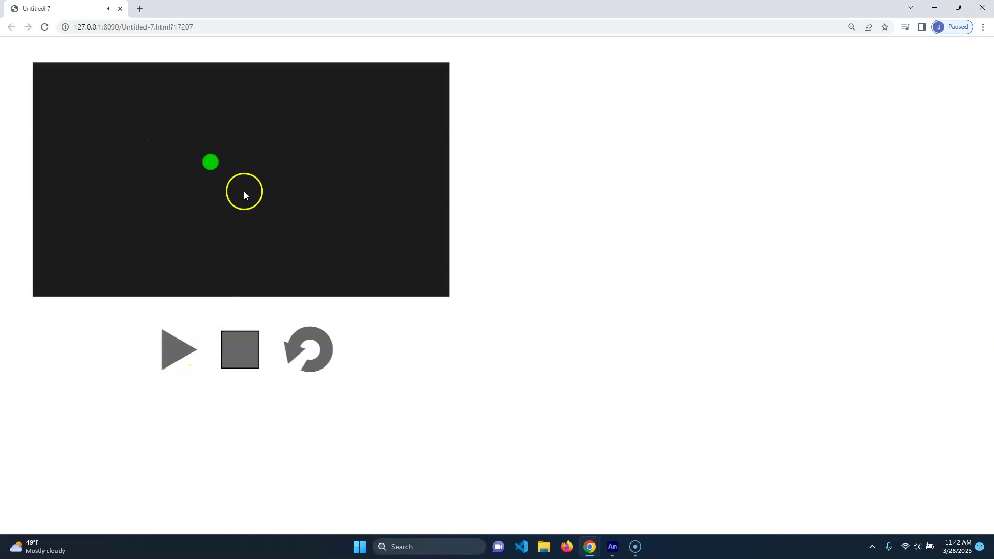
pyautogui.click(250, 355)
pyautogui.click(183, 352)
pyautogui.click(258, 346)
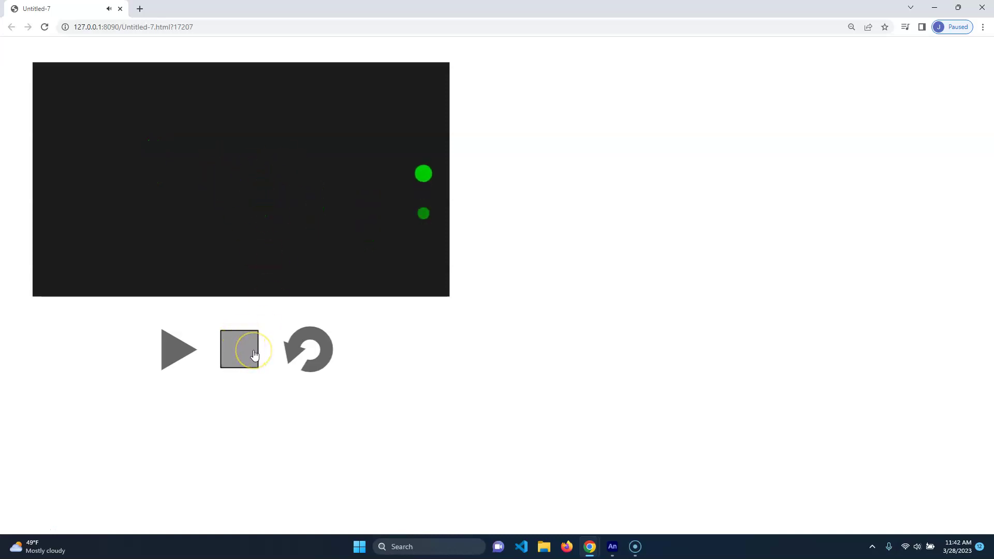
# Try the replay button at several points in the preview, combining it with play and stop.
pyautogui.click(312, 345)
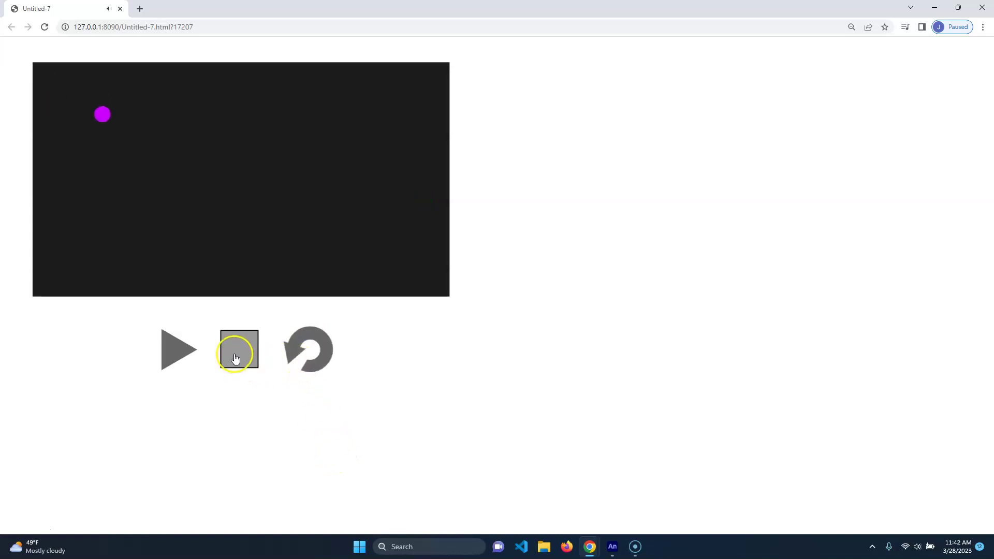
pyautogui.click(313, 361)
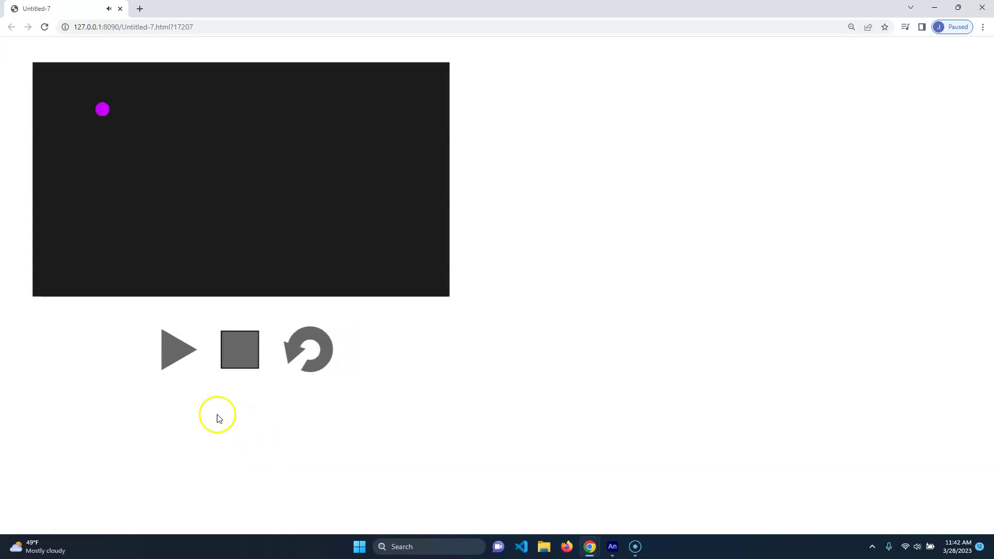
pyautogui.click(316, 343)
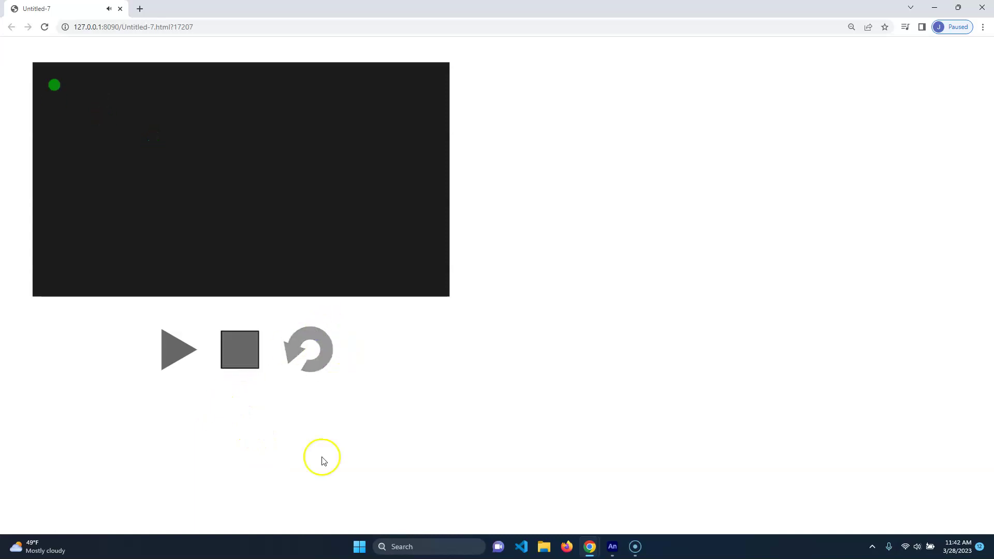
pyautogui.click(244, 351)
pyautogui.click(174, 349)
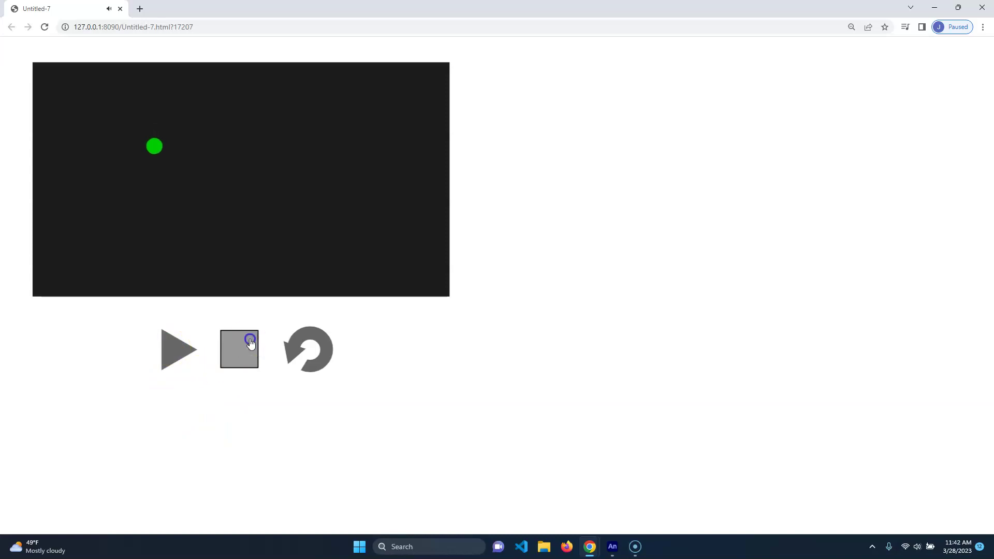
pyautogui.click(327, 358)
pyautogui.click(237, 369)
pyautogui.click(311, 352)
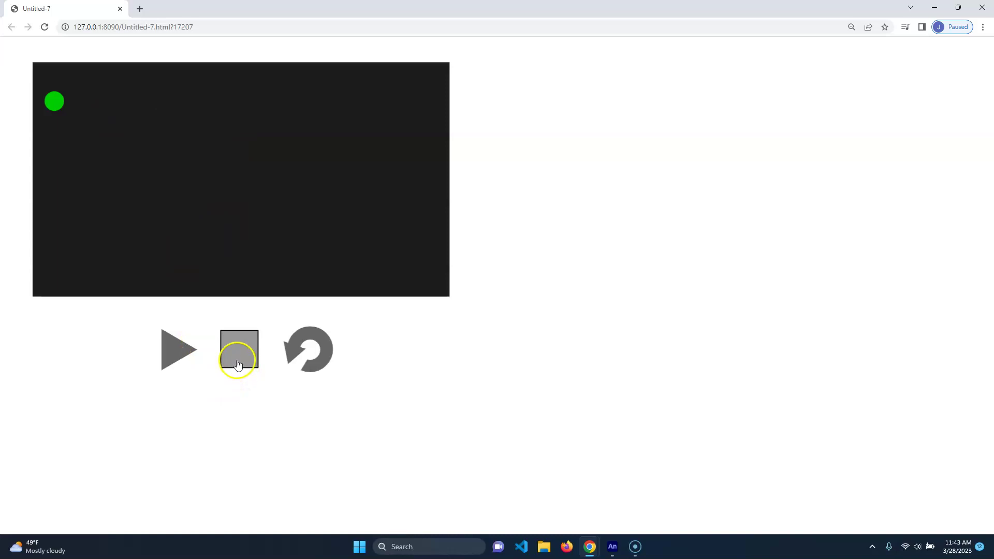
pyautogui.click(530, 485)
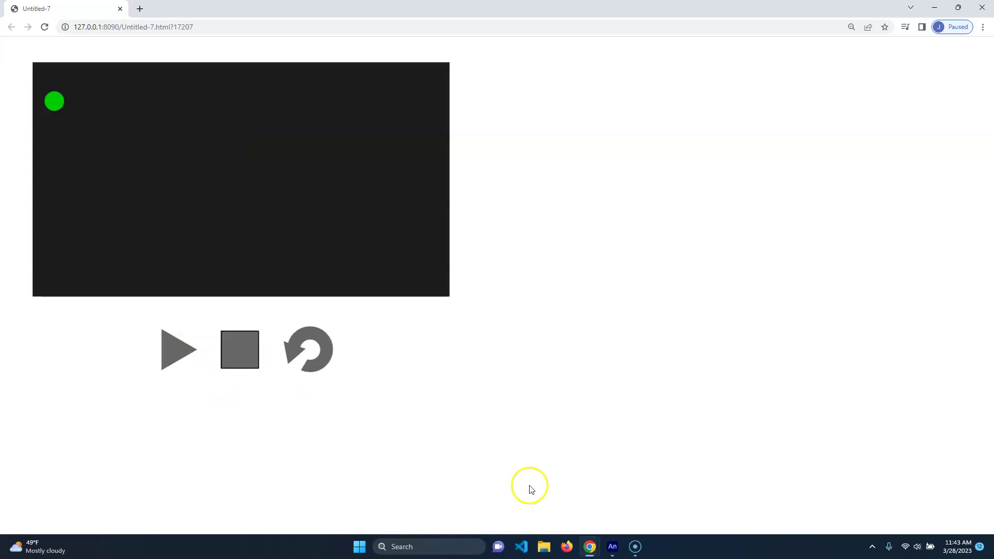